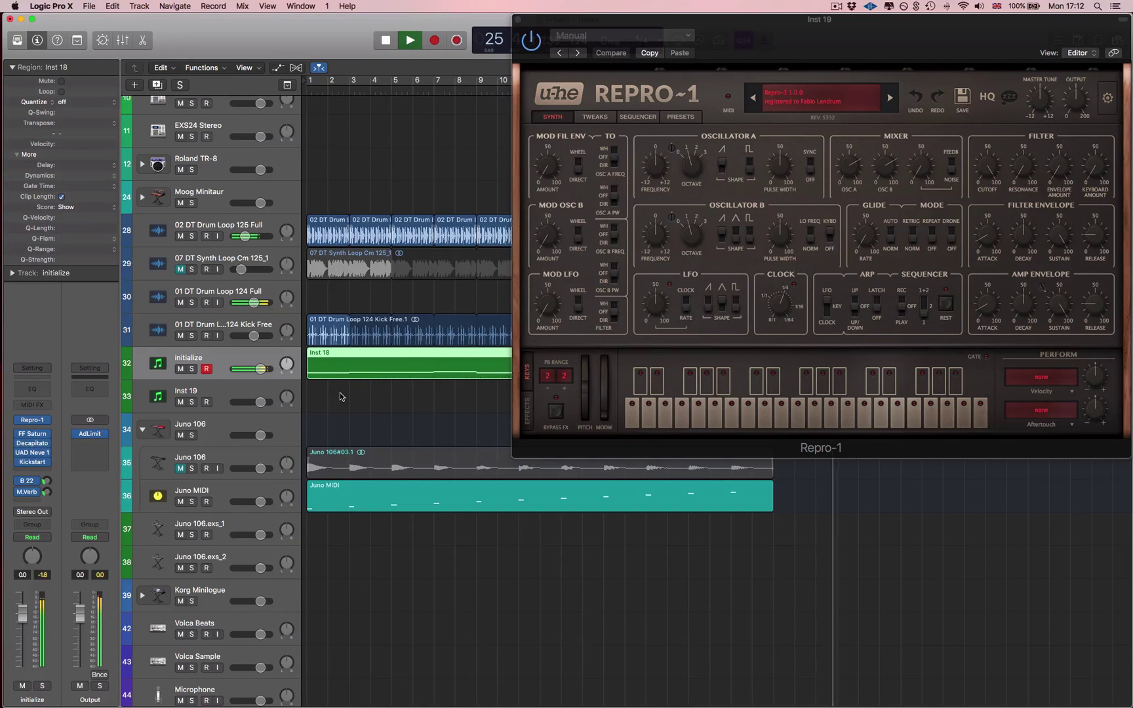
Stop playback, select the Inst 19 track and set Osc B to 0 in the synth's mixer.
key("space")
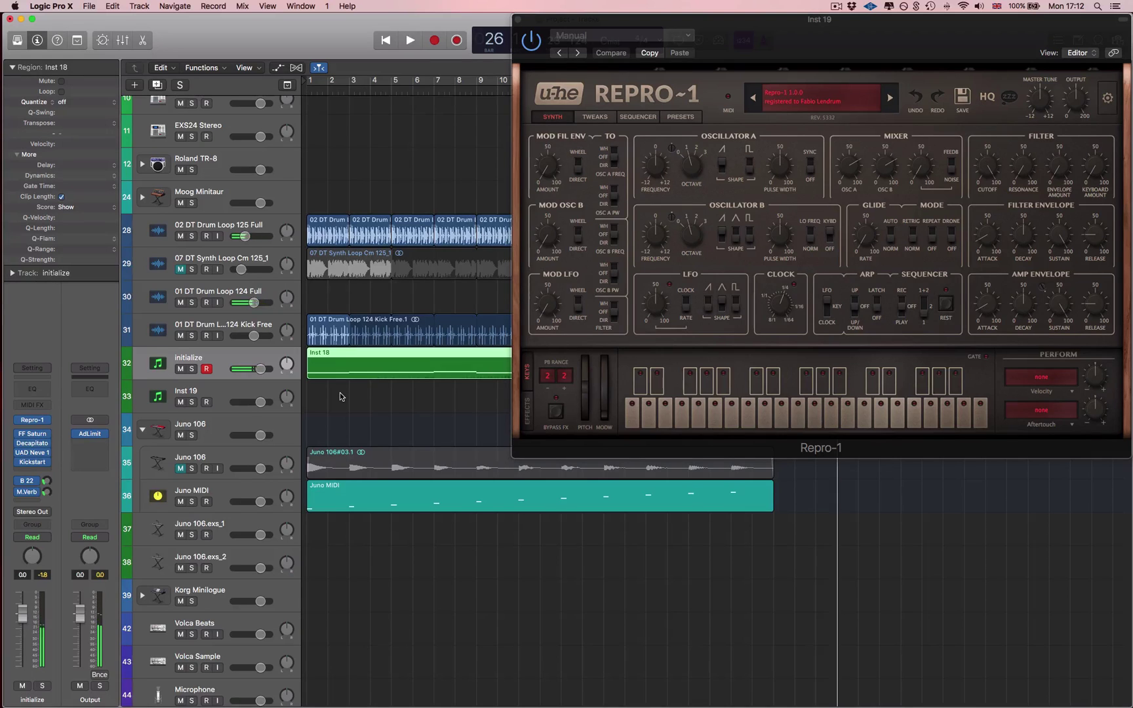
left_click(252, 386)
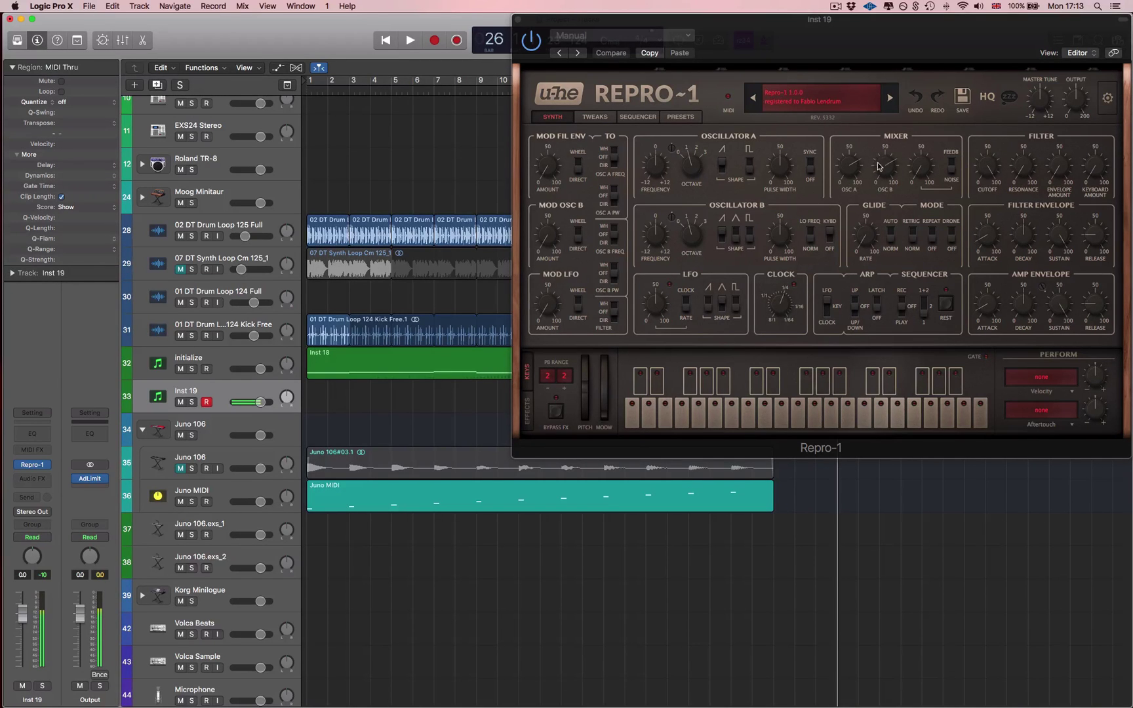
left_click(880, 166)
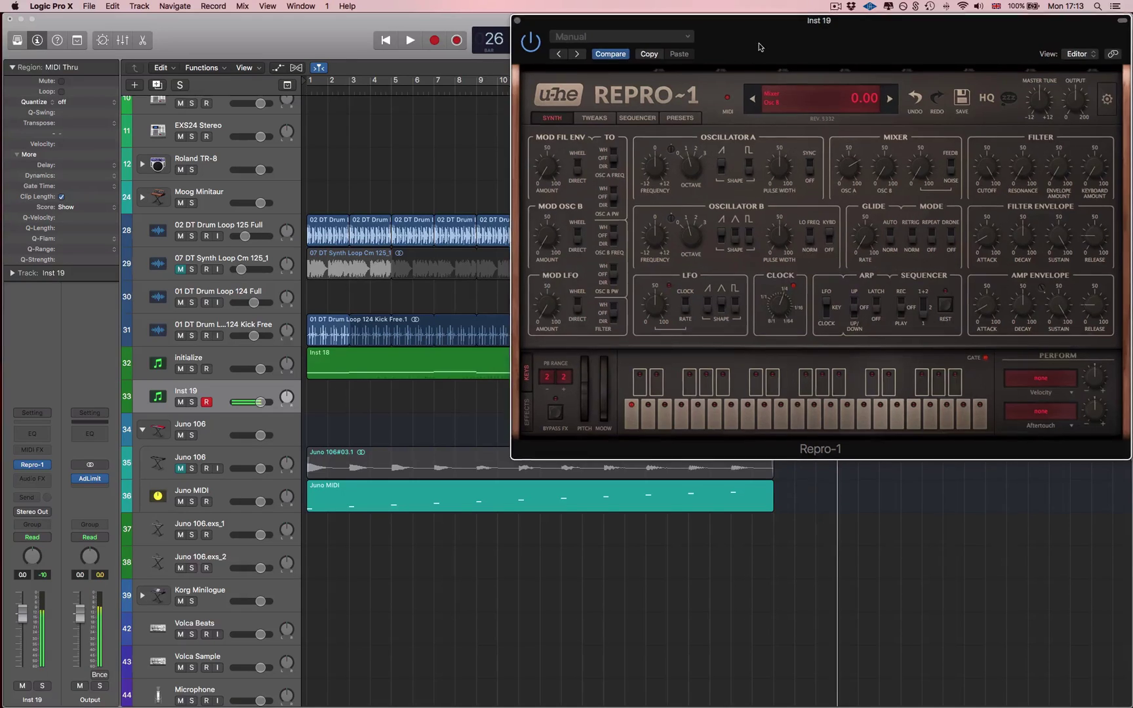
mouse_move(814, 27)
left_mouse_down()
mouse_move(678, 120)
mouse_move(782, 27)
mouse_move(810, 28)
left_mouse_up()
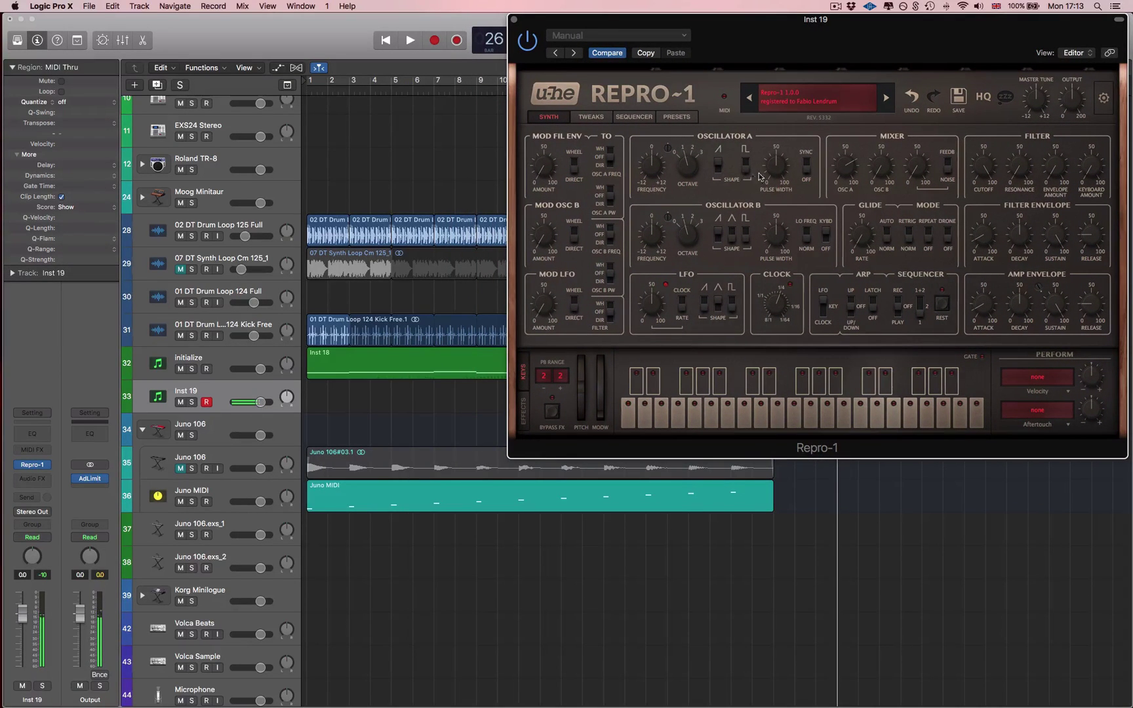
Switch Oscillator A's hard sync to Sync and raise the Noise/Feedback level in the mixer.
left_click(807, 162)
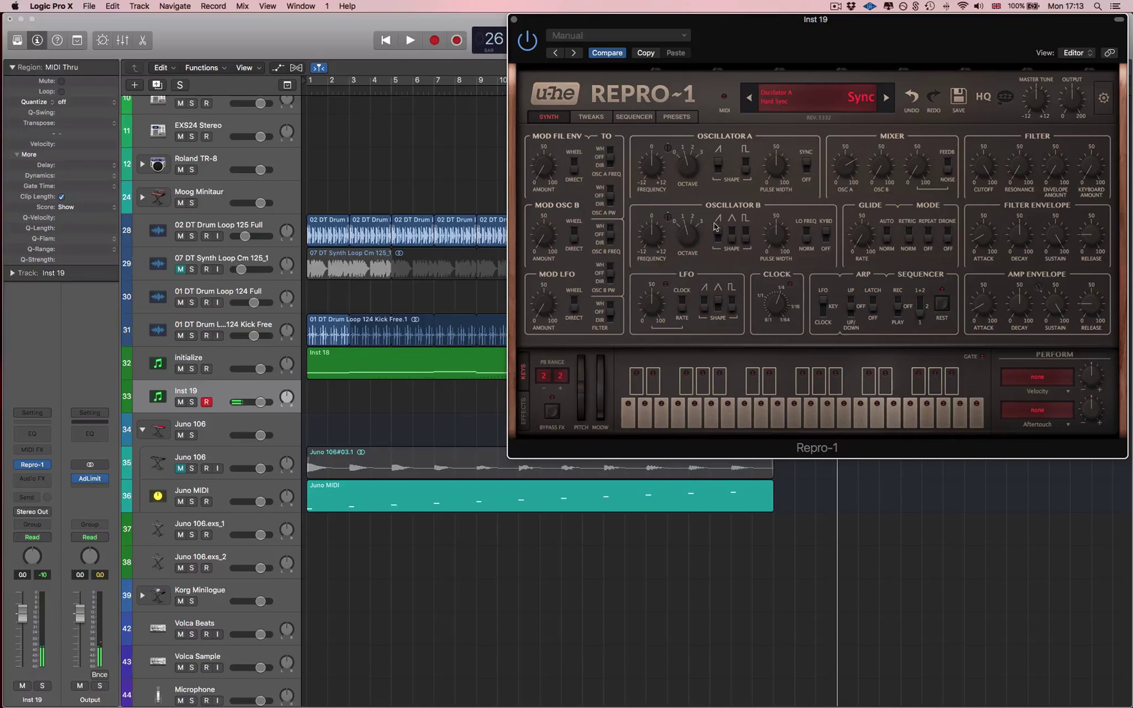
key("a")
mouse_move(844, 173)
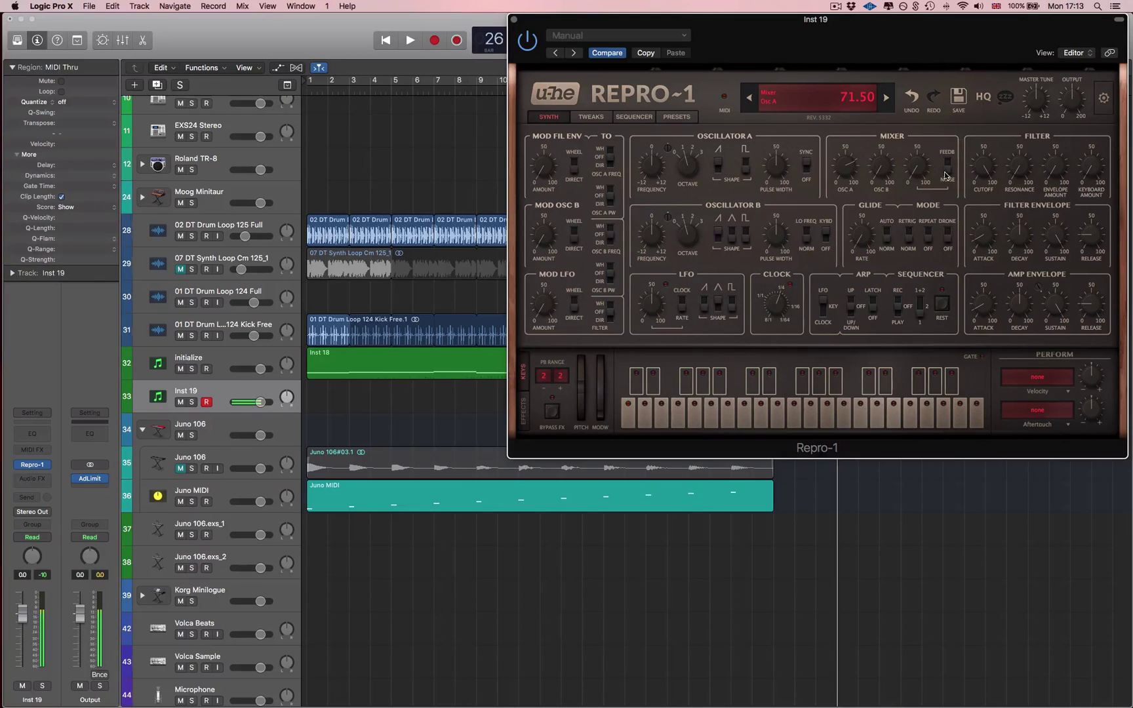
mouse_move(922, 175)
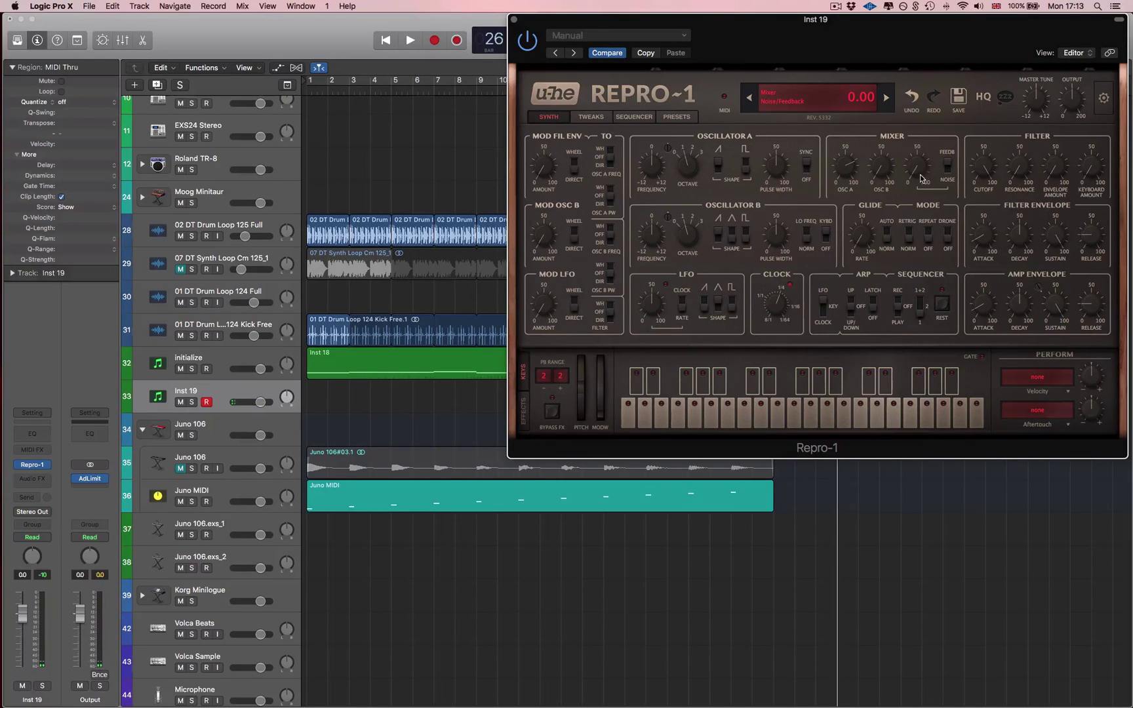
left_click_drag(924, 177, 921, 106)
Set Oscillator B to a lower octave, change its waveform shapes and raise its mixer level.
left_click_drag(693, 238, 690, 256)
left_click(719, 242)
left_click(747, 235)
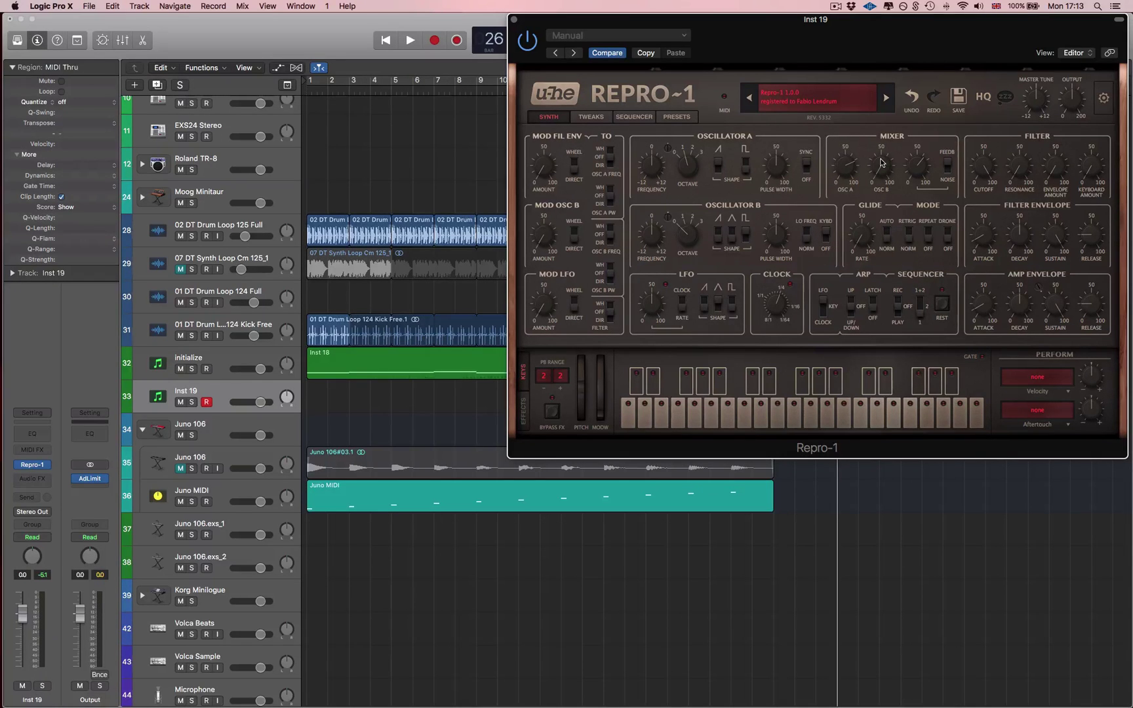
mouse_move(886, 165)
left_mouse_down()
mouse_move(896, 41)
mouse_move(881, 158)
left_mouse_up()
Lower the filter cutoff to 41.50 and raise the filter's envelope amount.
left_click_drag(981, 165, 978, 226)
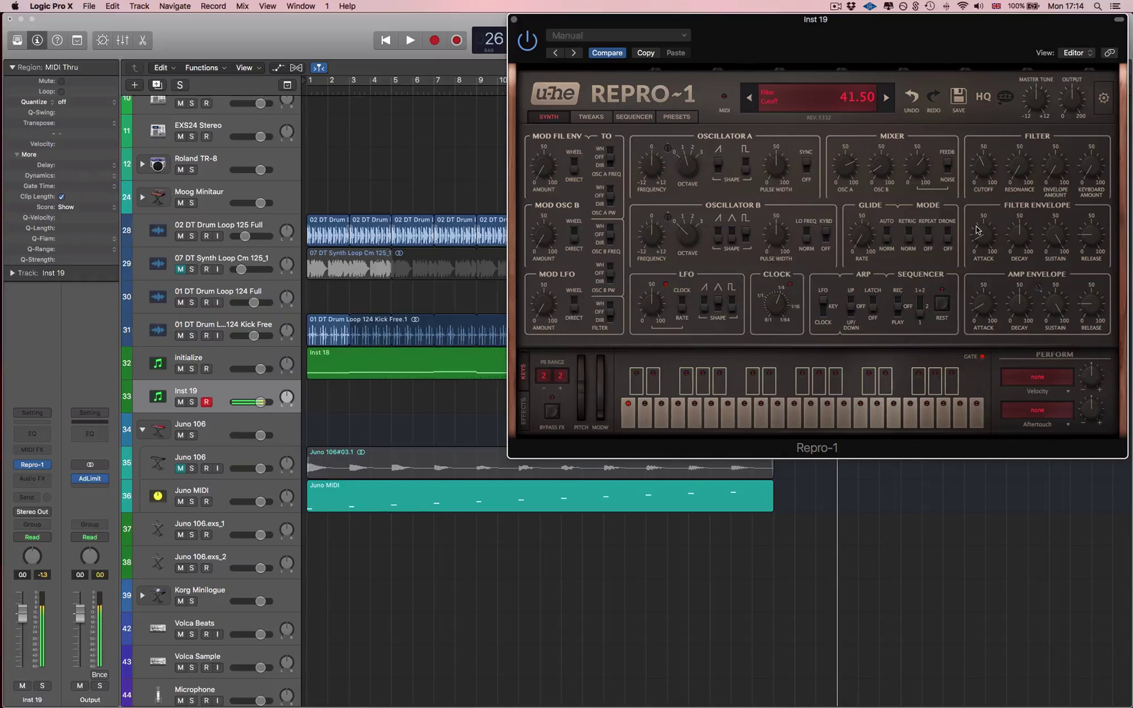
left_click(1055, 167)
left_click_drag(1057, 128, 1059, 100)
Lengthen the filter envelope's decay and adjust the amp envelope's release.
mouse_move(991, 239)
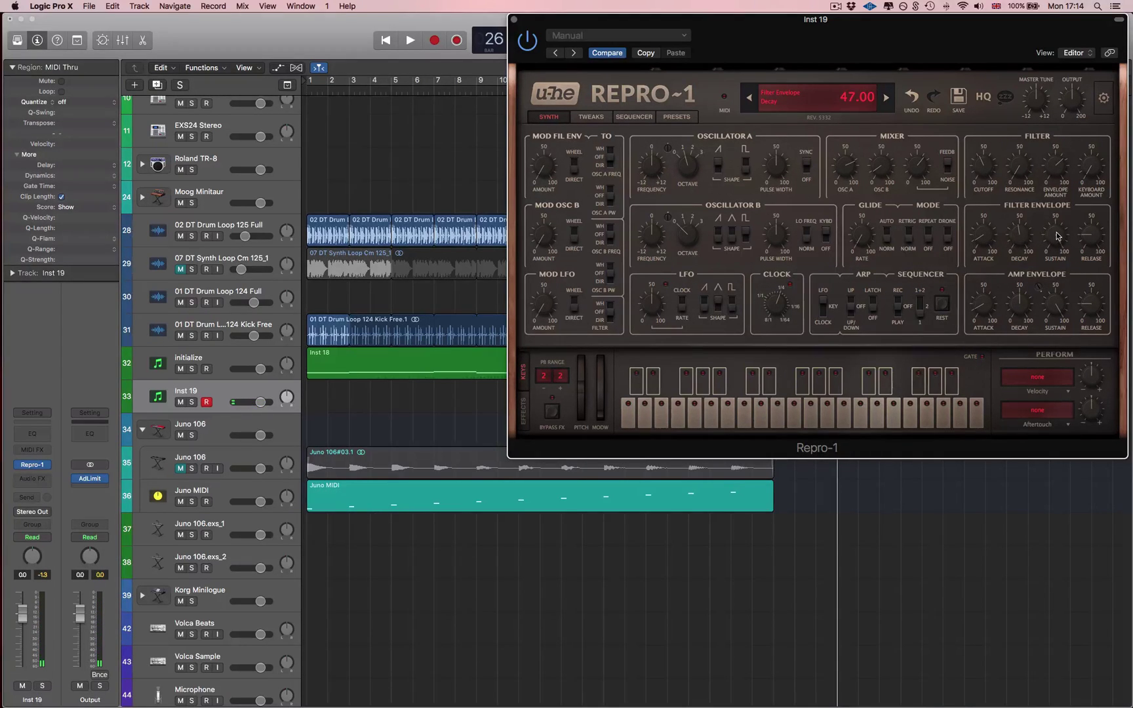
left_click_drag(1021, 250, 1021, 224)
mouse_move(1092, 237)
left_click_drag(1088, 311, 1087, 299)
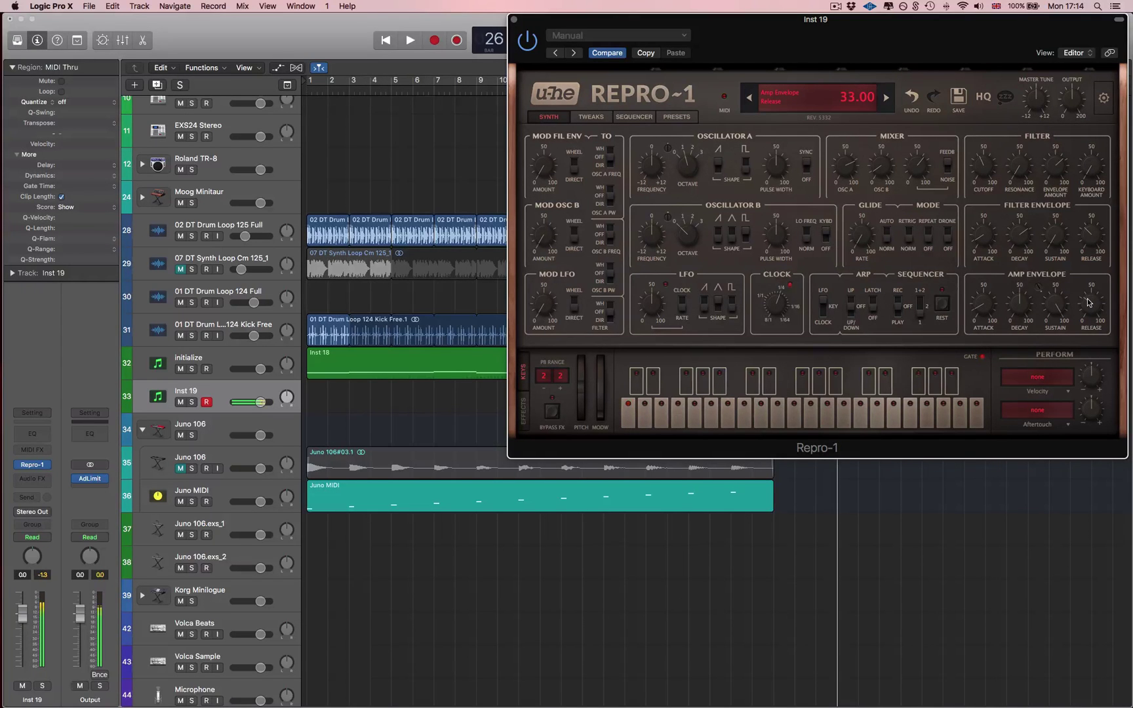
left_click_drag(1090, 300, 1094, 303)
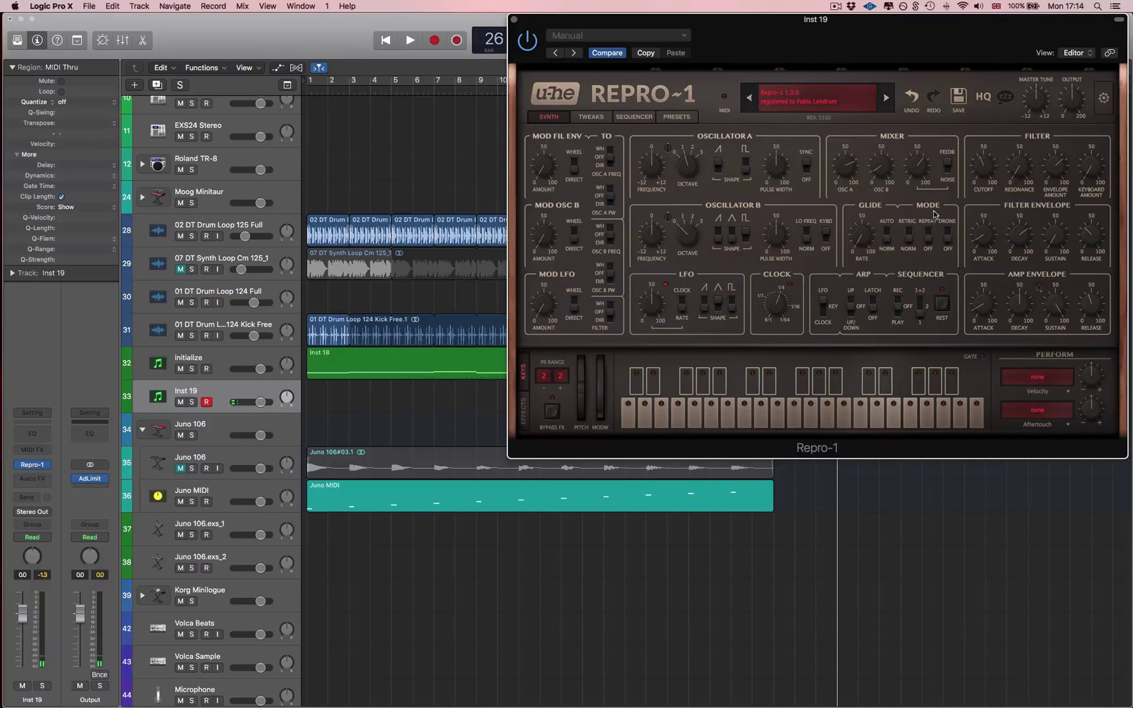
Set the trigger mode to Retrig, comparing it by ear against Norm.
left_click(906, 242)
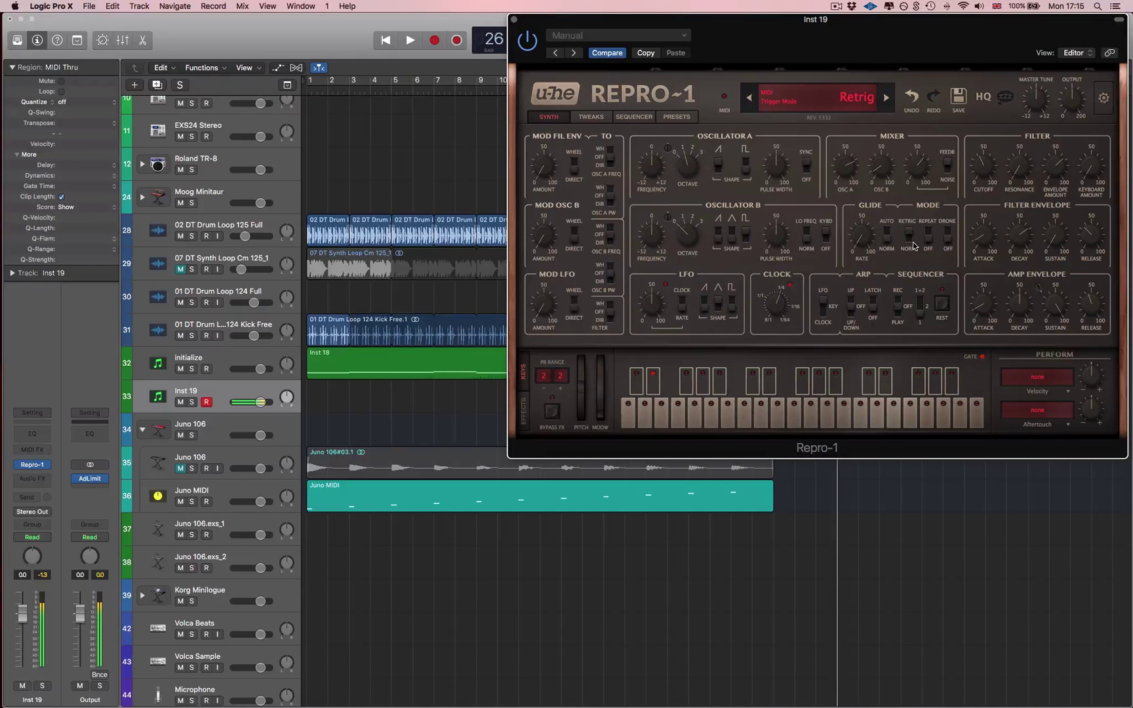
left_click(911, 244)
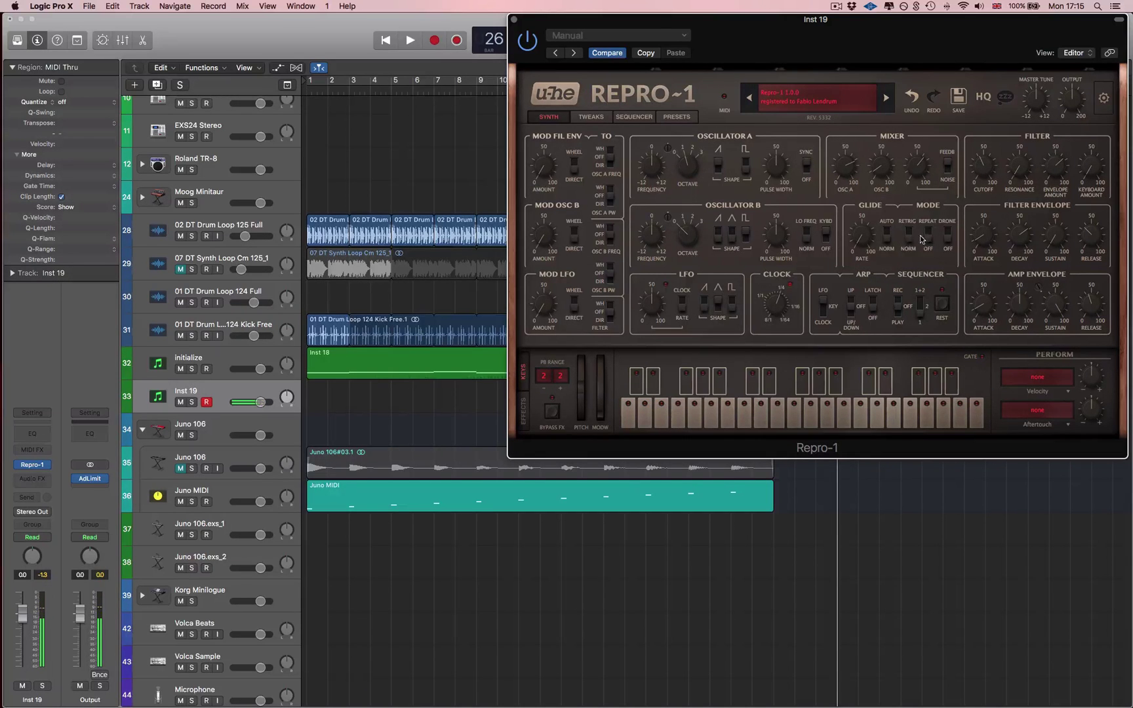
left_click(912, 238)
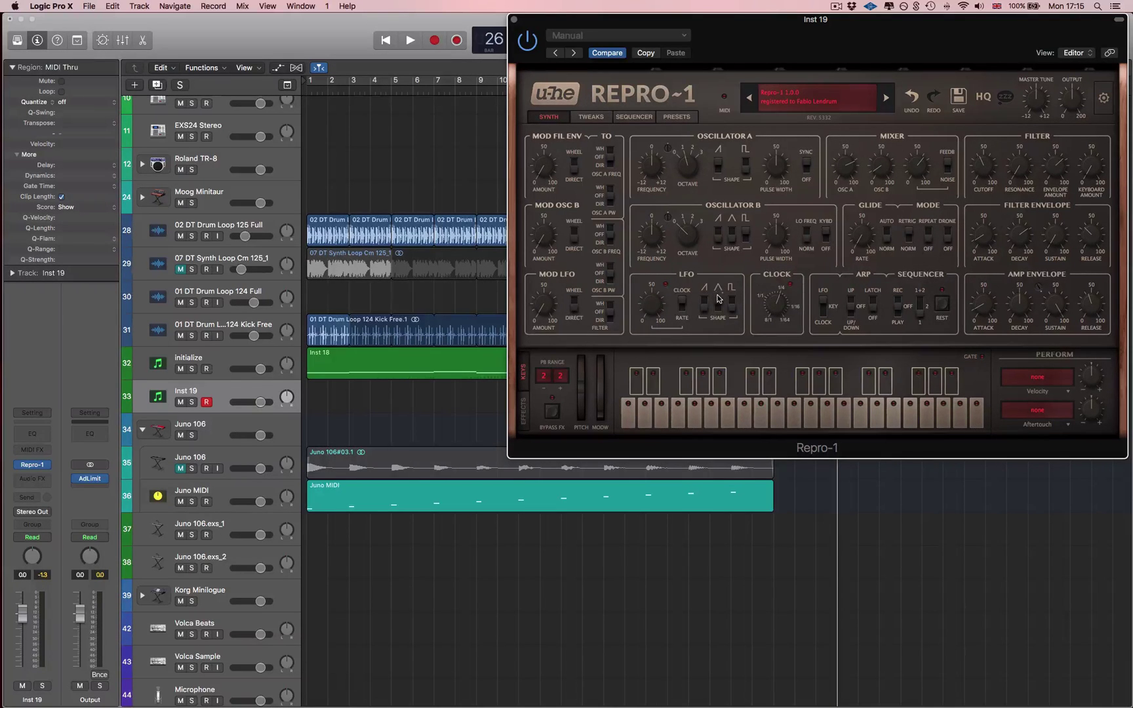
Adjust the clock rate and the Mod LFO amount and routing, and close the Repro-1 window.
left_click_drag(782, 315, 782, 305)
left_click_drag(552, 305, 547, 286)
left_click_drag(578, 312, 613, 293)
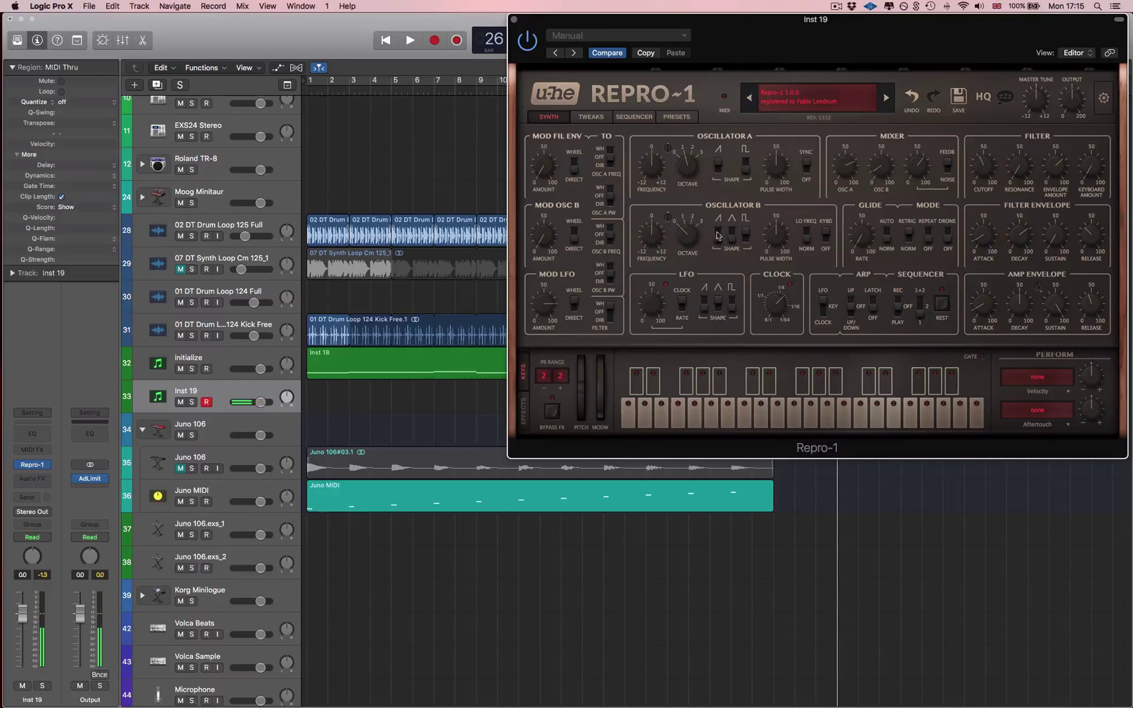
left_click_drag(597, 29, 858, 41)
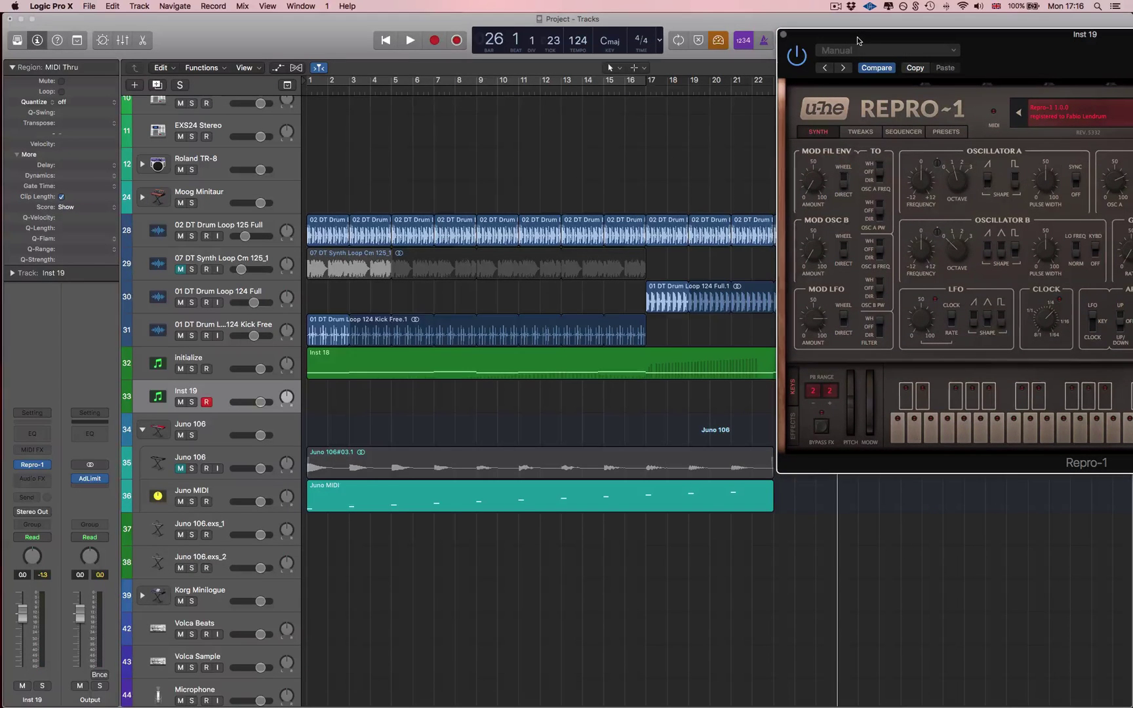
left_click(785, 33)
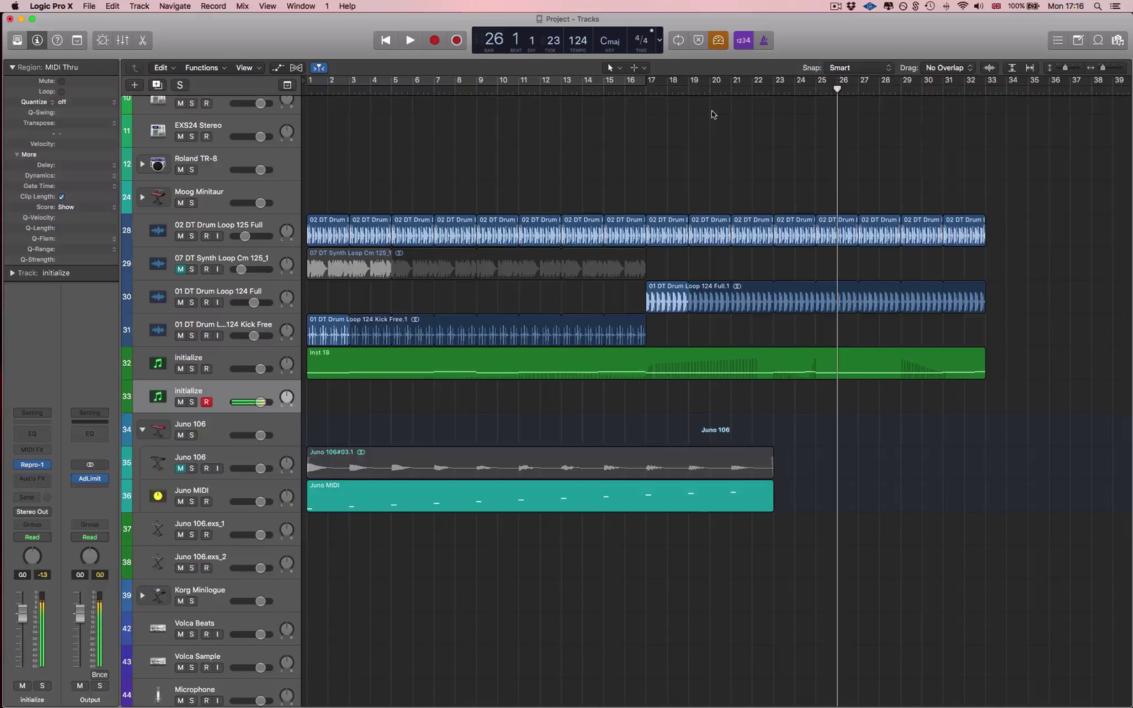
left_click(303, 6)
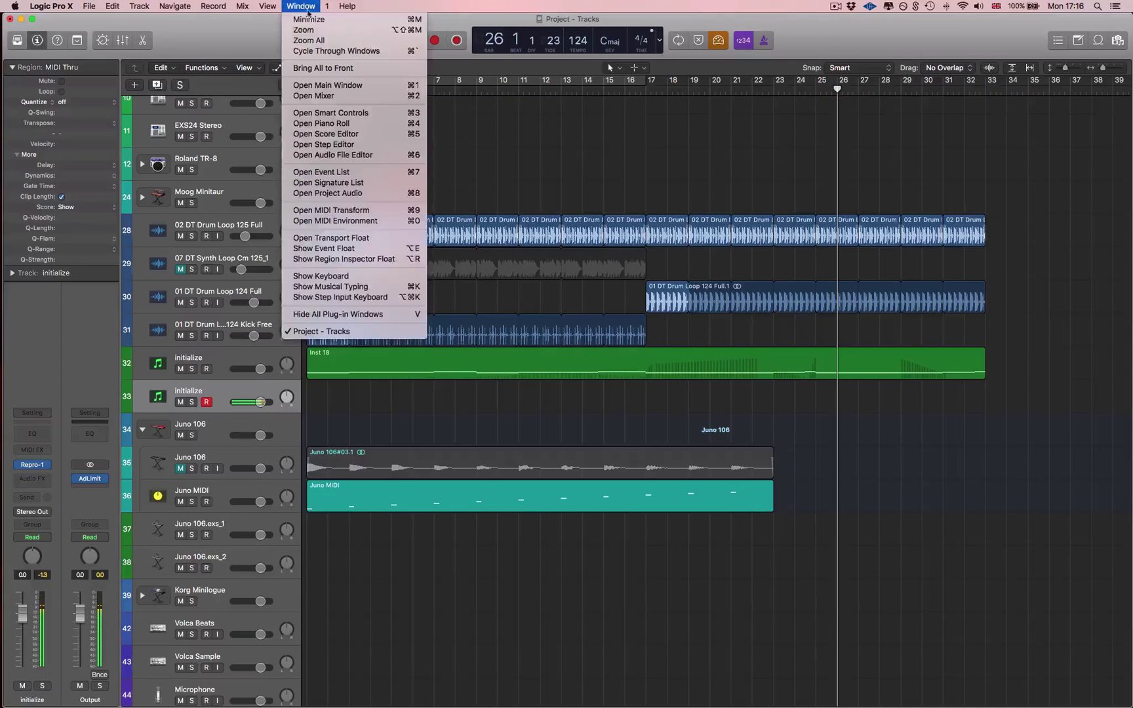
left_click(351, 124)
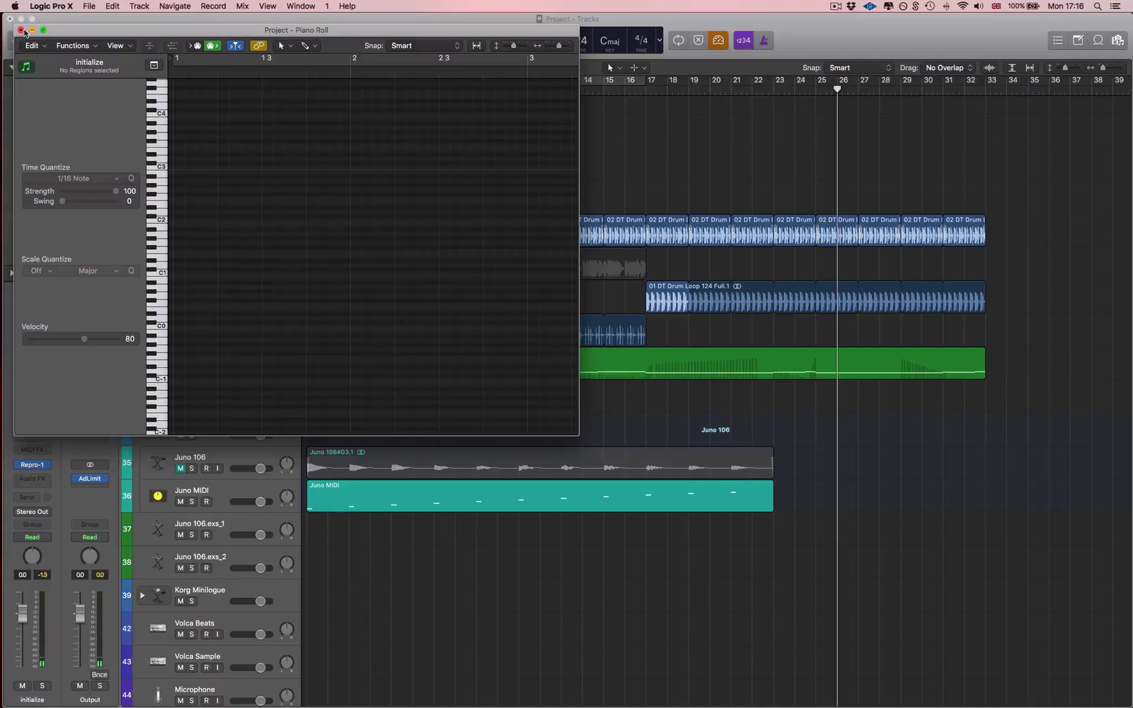
left_click(45, 30)
Show the on-screen keyboard, enlarge it, shift its range to start at C0 and place it clear of the first bars.
left_click(301, 6)
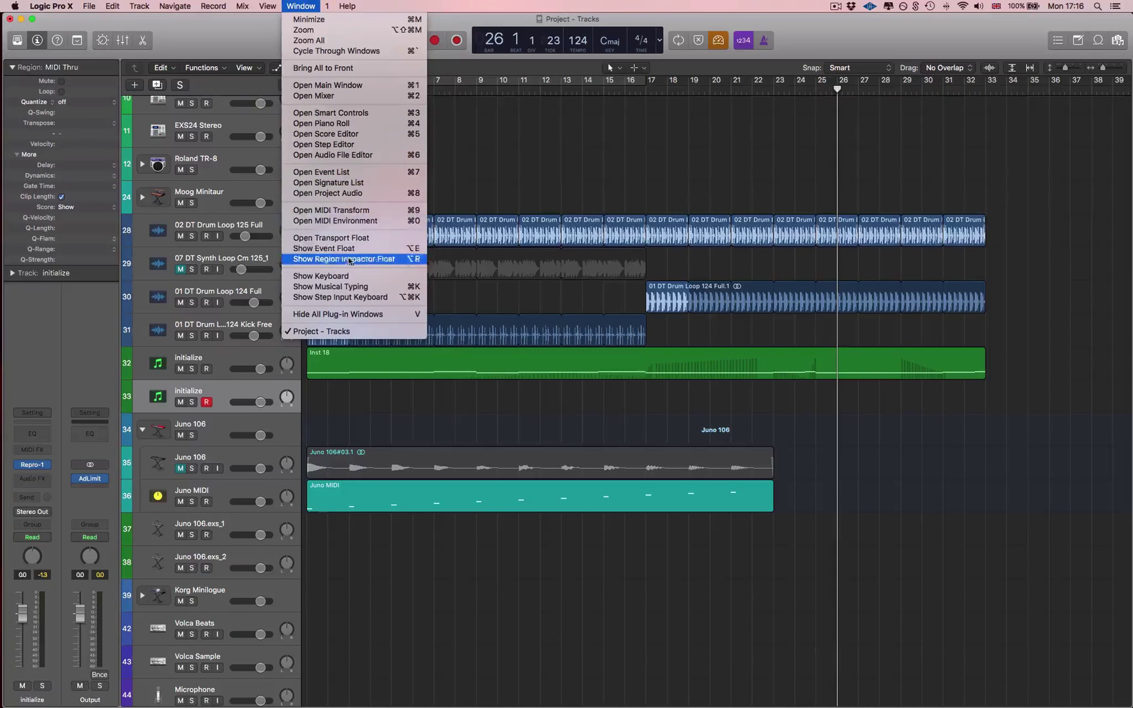
left_click(341, 276)
left_click_drag(580, 399, 890, 236)
left_click_drag(895, 282, 1063, 402)
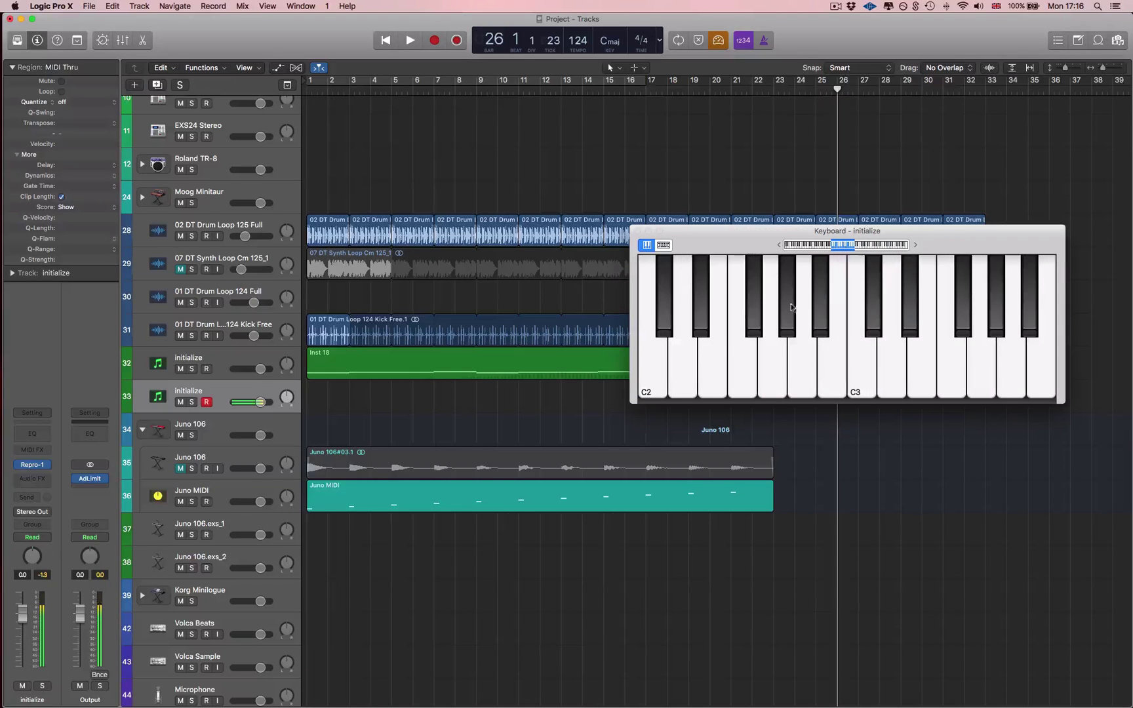
left_click(818, 245)
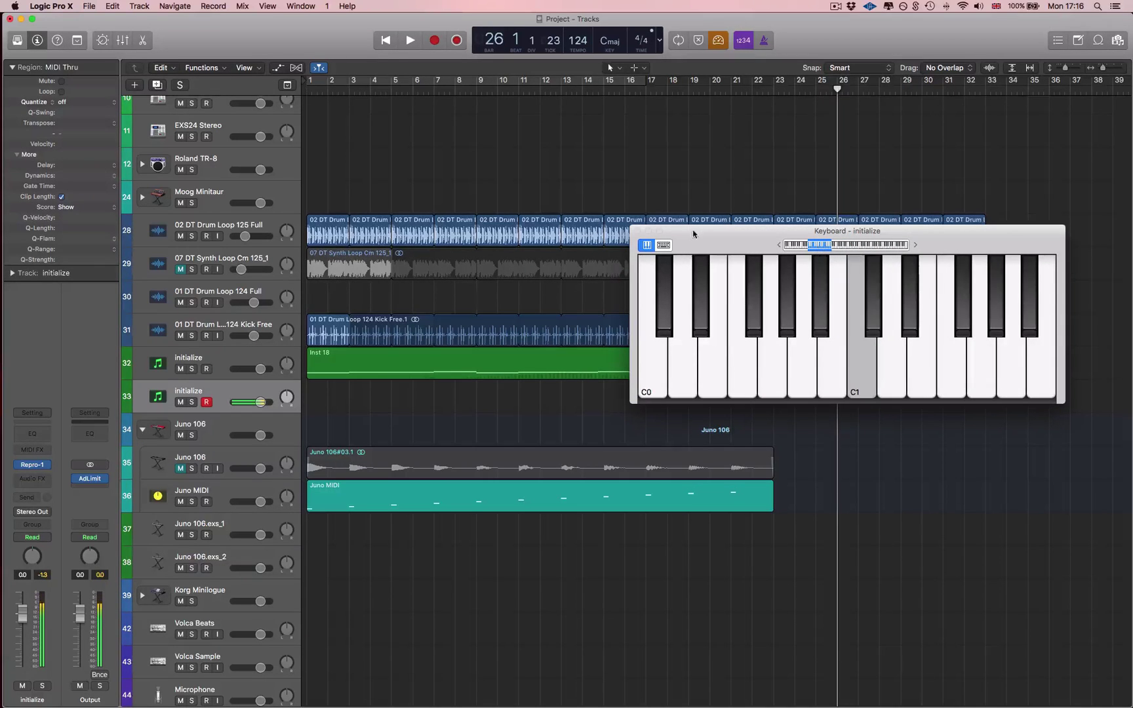
left_click_drag(693, 234, 727, 229)
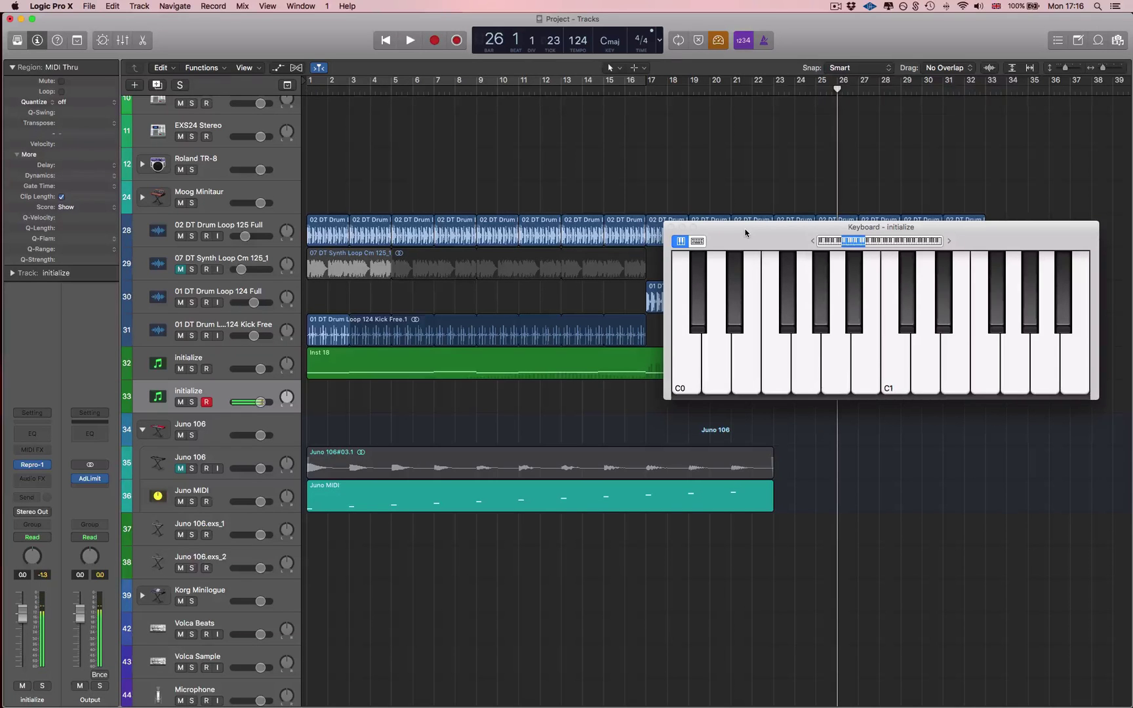
left_click_drag(728, 230, 811, 233)
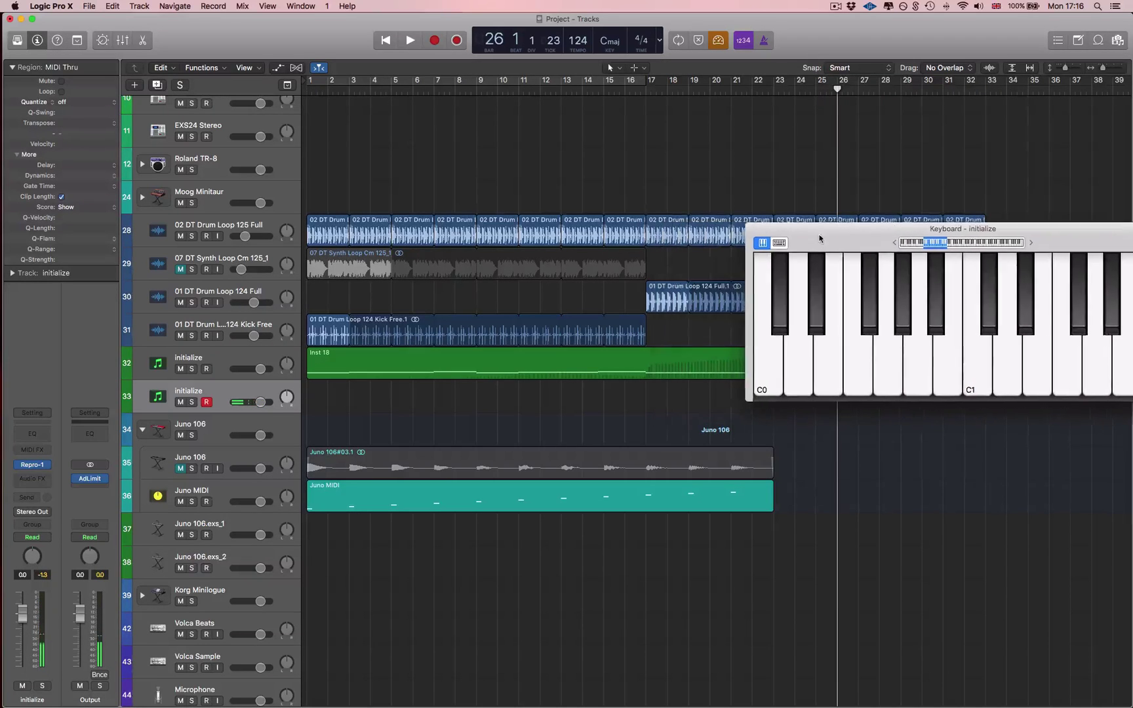
Copy the Inst 18 region from track 32 to track 33 and mute track 32.
left_click(491, 369)
left_click_drag(491, 371, 490, 405)
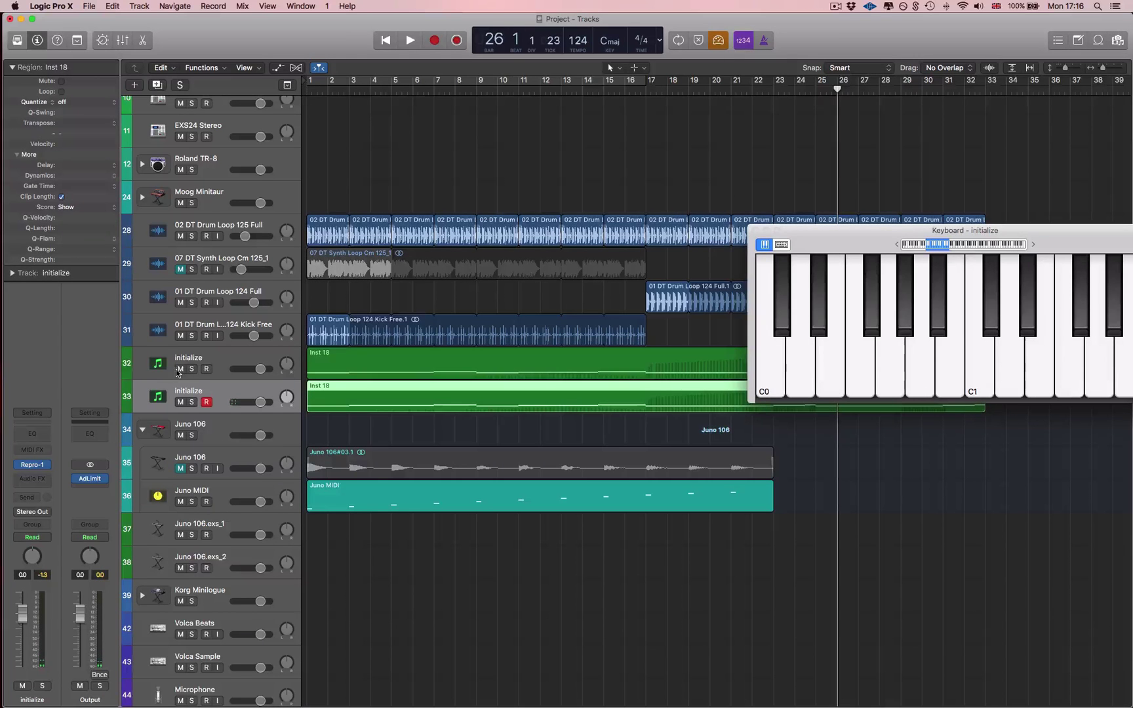
left_click(182, 369)
Play the arrangement from bar 1 to hear the copied part.
key("space")
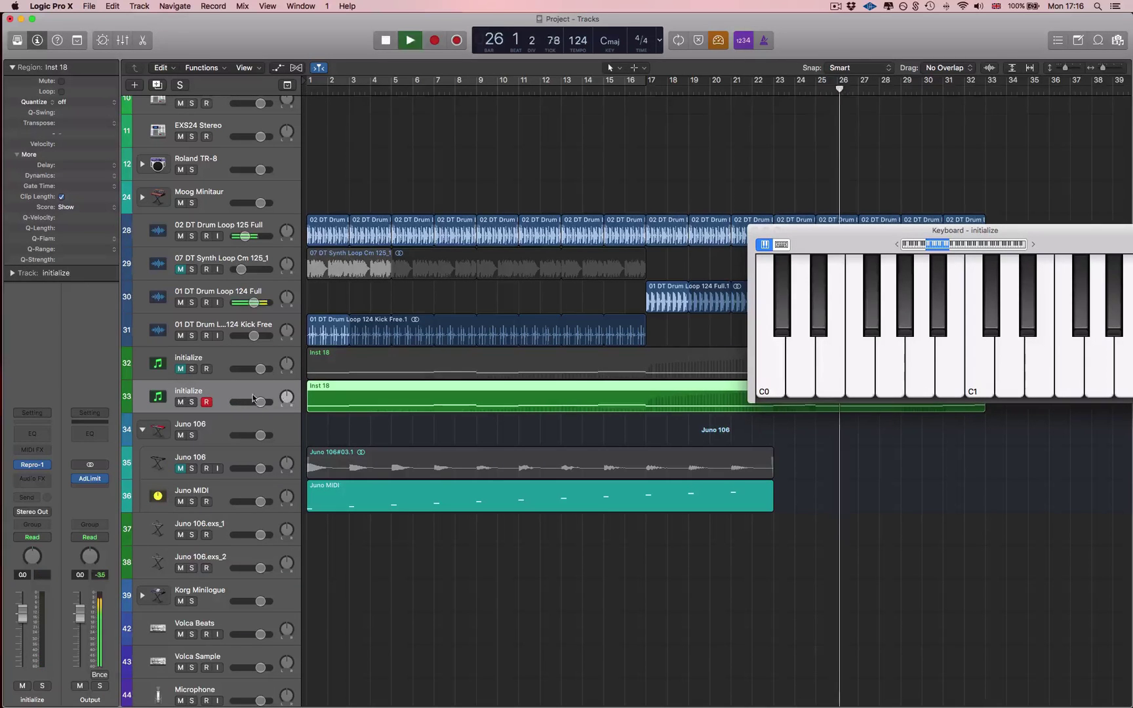
key("space")
key("Return")
key("space")
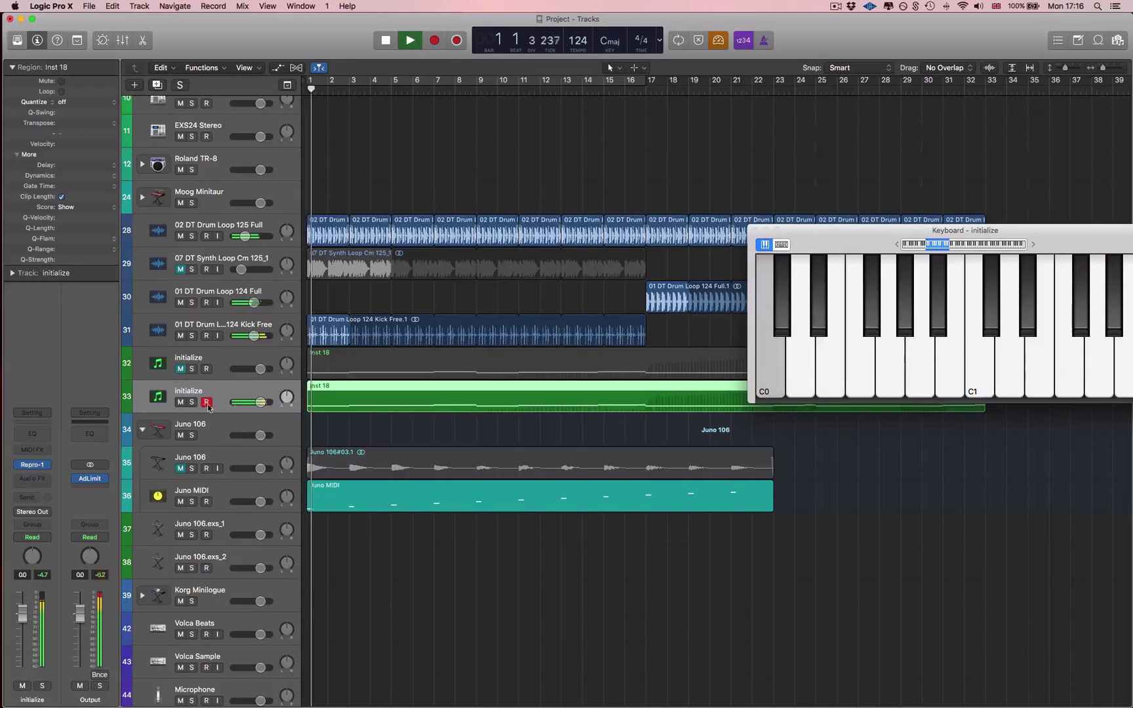
Open the Inst 18 region on track 33 in the Piano Roll to view its notes.
double_click(364, 397)
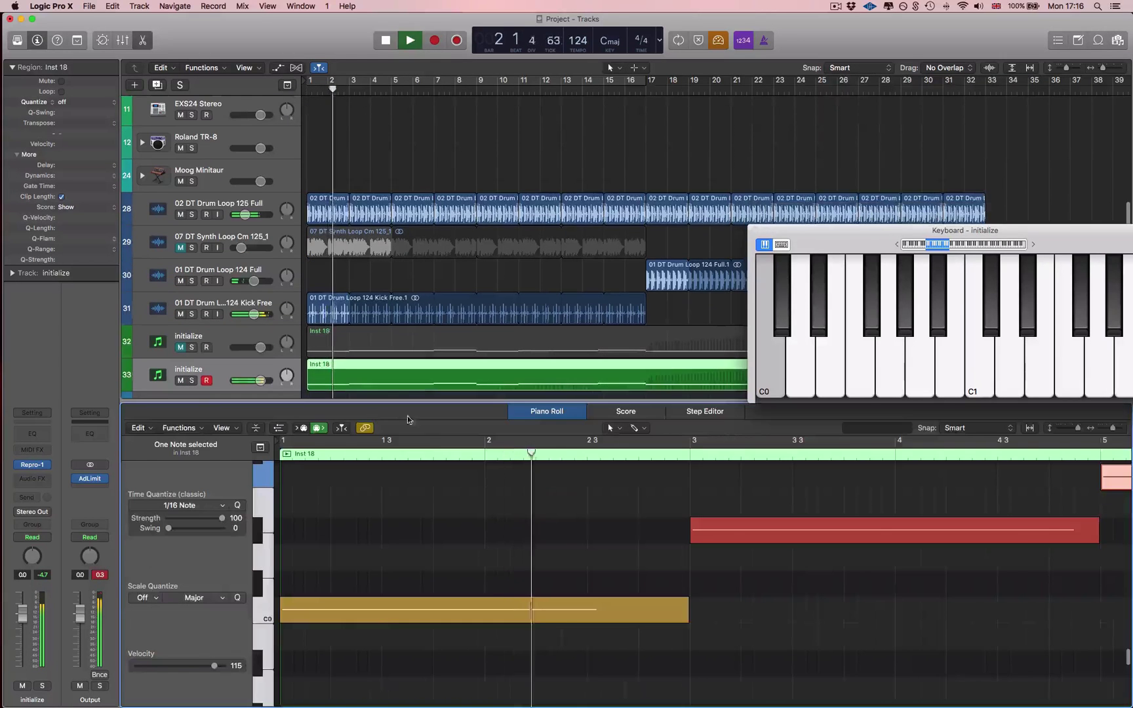
left_click(550, 545, "ctrl+alt")
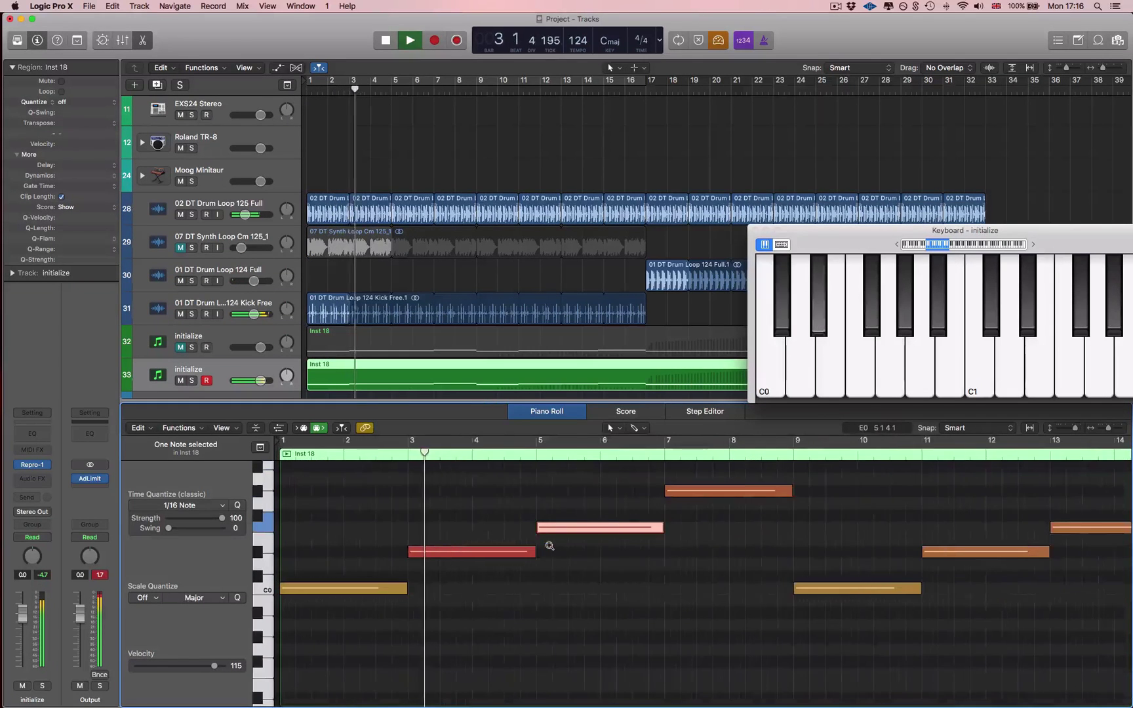
left_click(549, 545, "ctrl+alt")
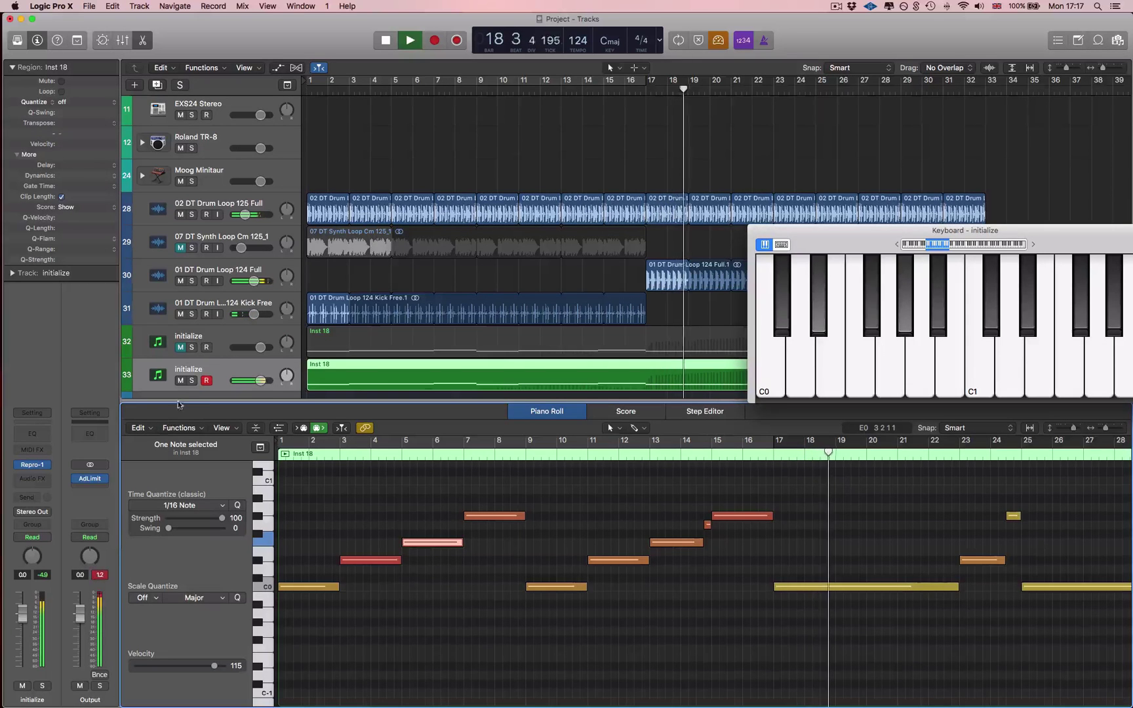
Solo track 33, stop playback and show the Modulation controller curve beneath the notes.
left_click(191, 380)
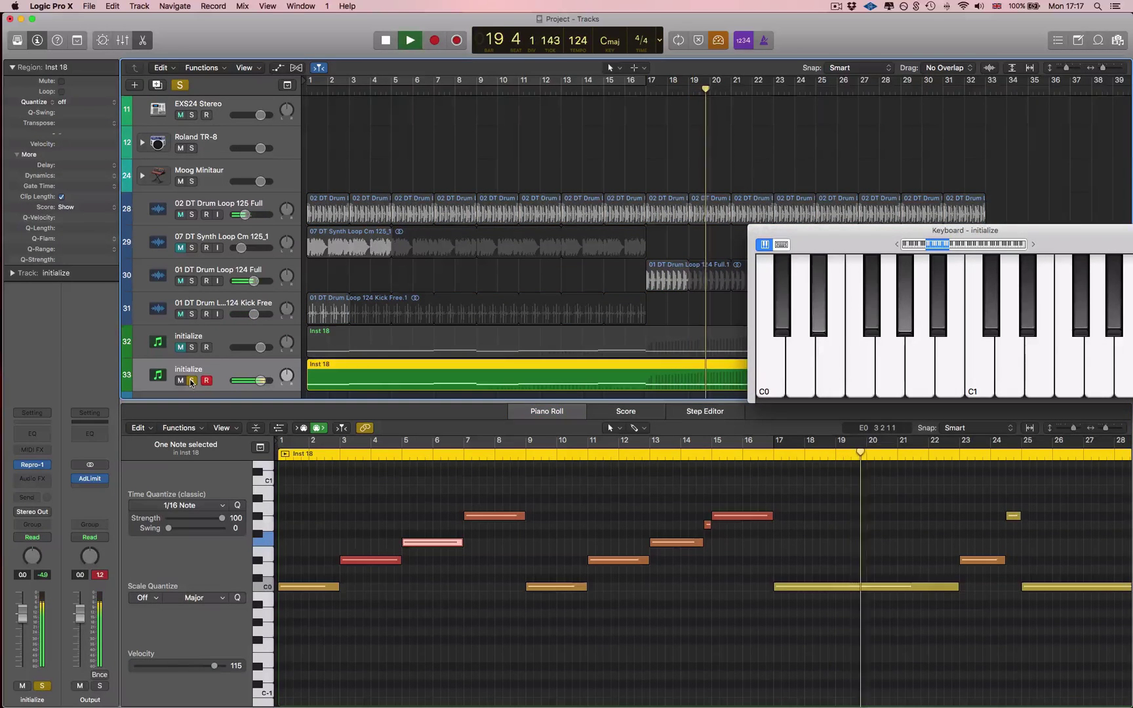
key("space")
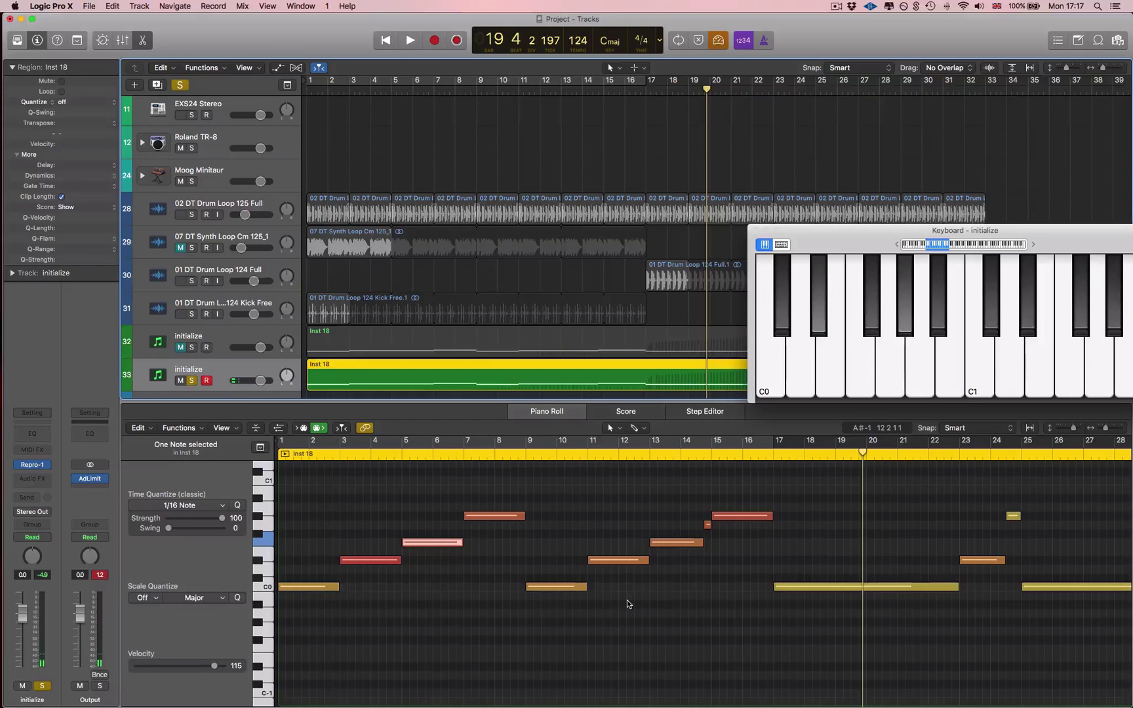
left_click(279, 427)
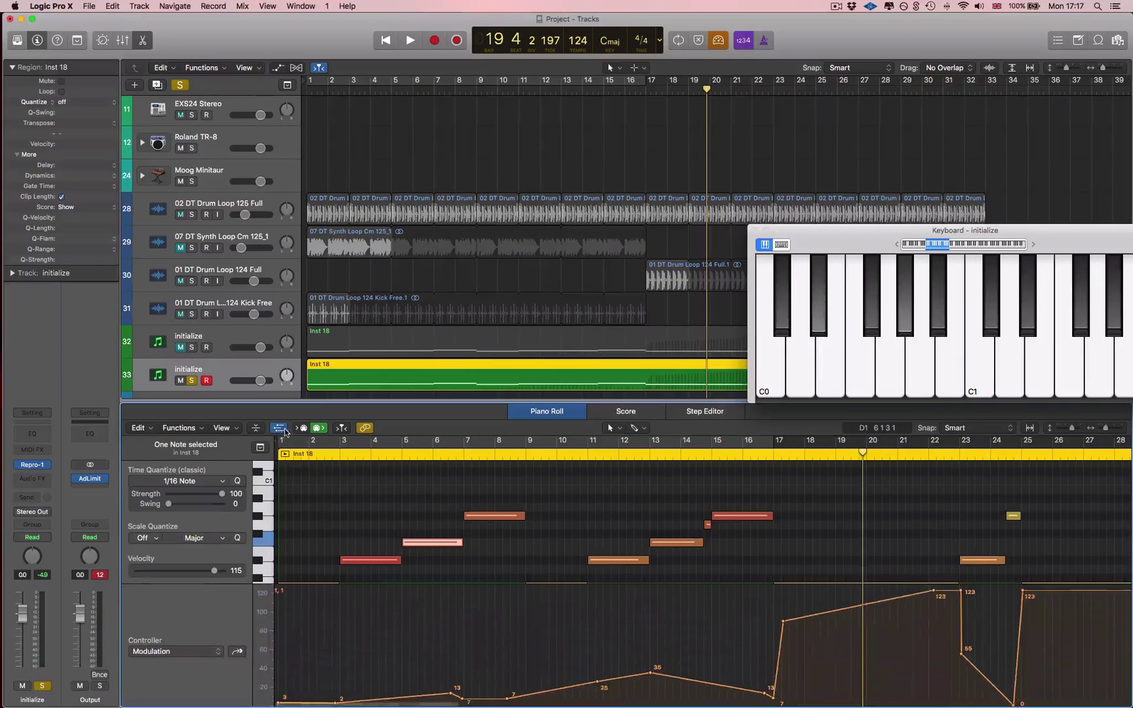
scroll(807, 557, "down", 3)
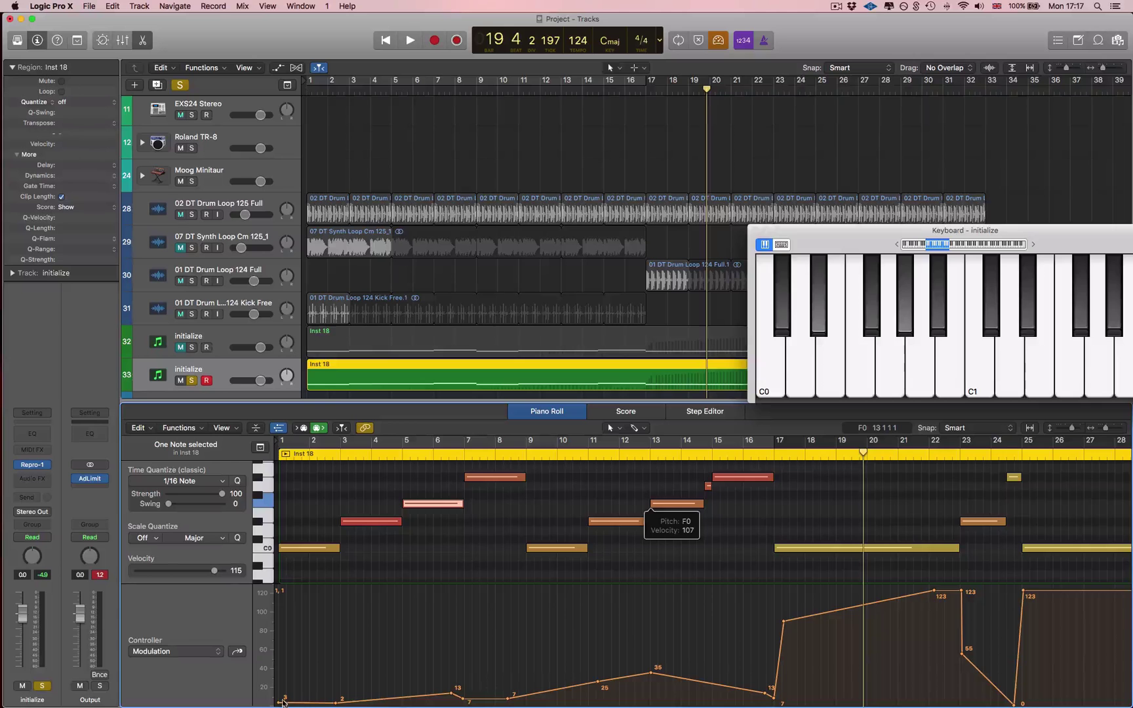
Loop bars 9 to 27, play the soloed part and show the Repro-1 window clear of the Piano Roll's modulation curve.
key("c")
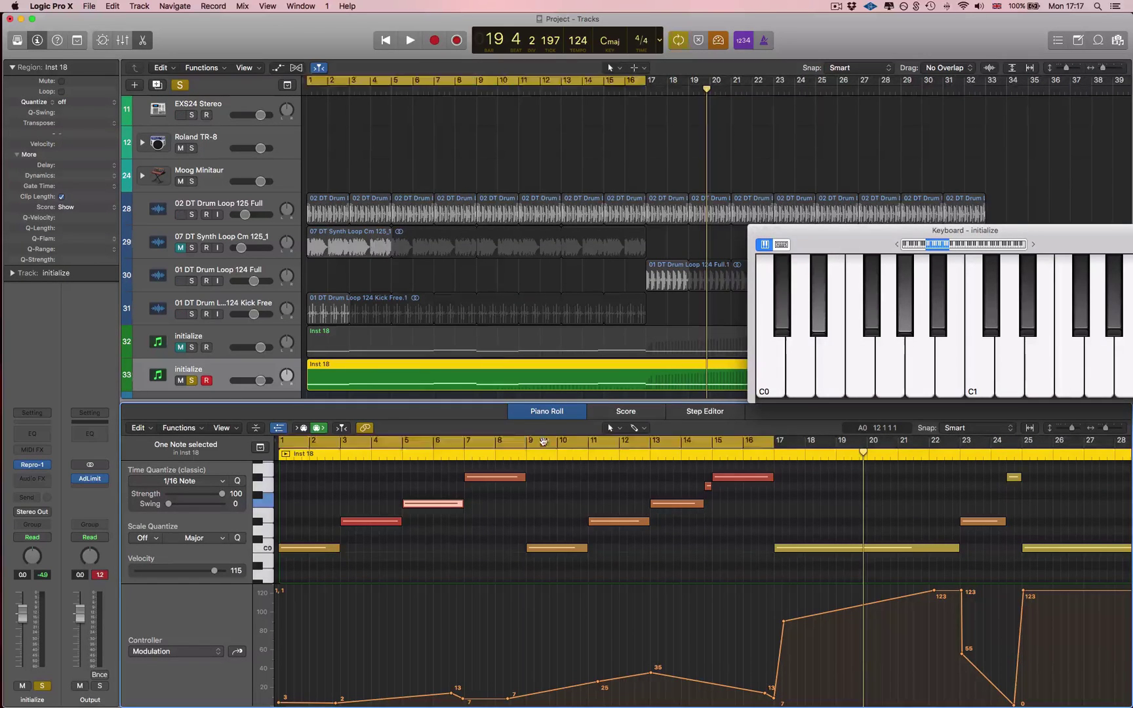
left_click_drag(535, 440, 1085, 440)
key("space")
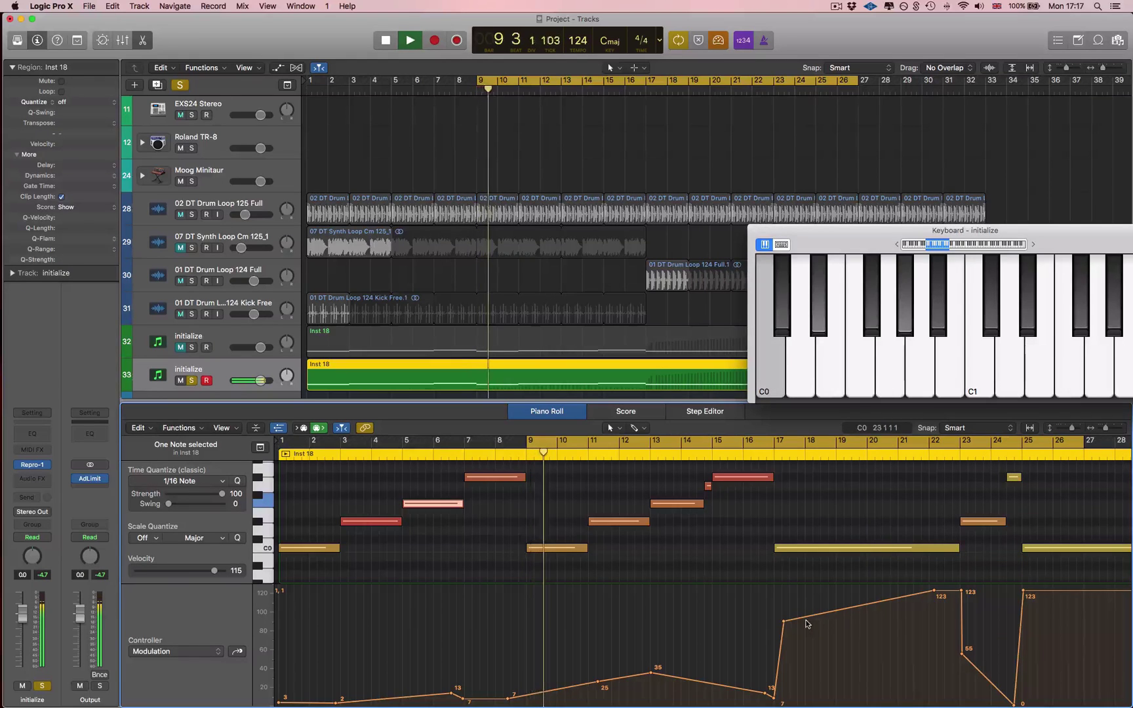
key("v")
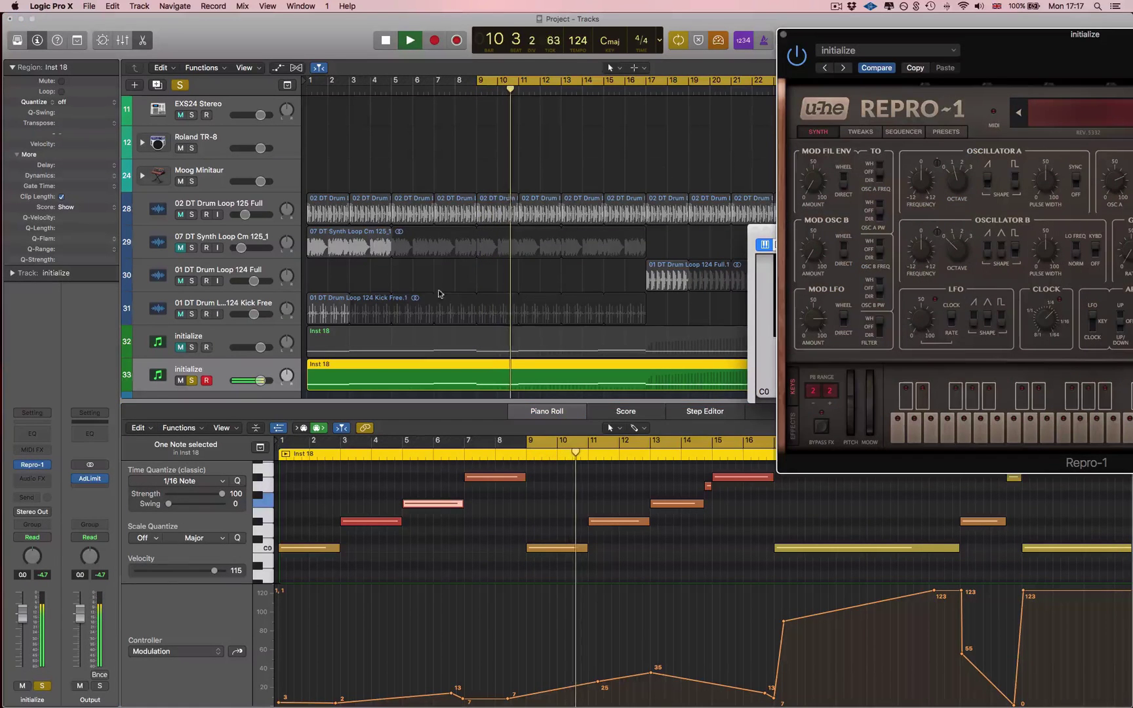
left_click_drag(1025, 24, 833, 10)
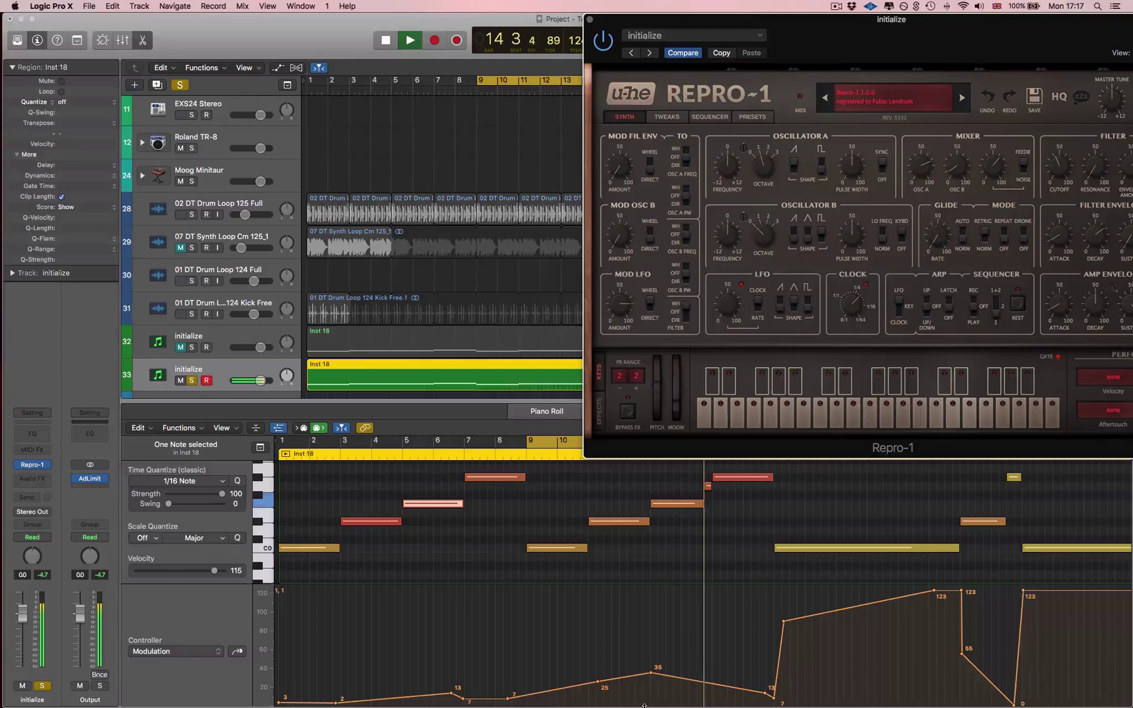
Lower the Modulation curve point just before the rise at bar 17 to 0 and stop playback.
left_click_drag(774, 698, 774, 705)
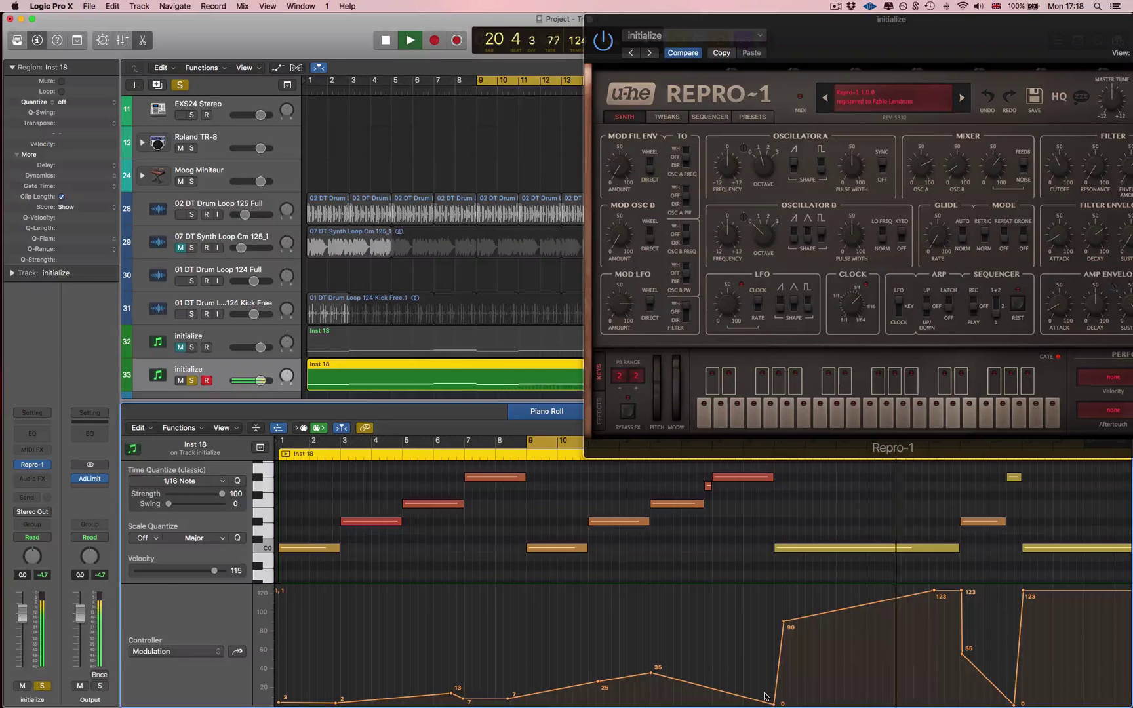
key("space")
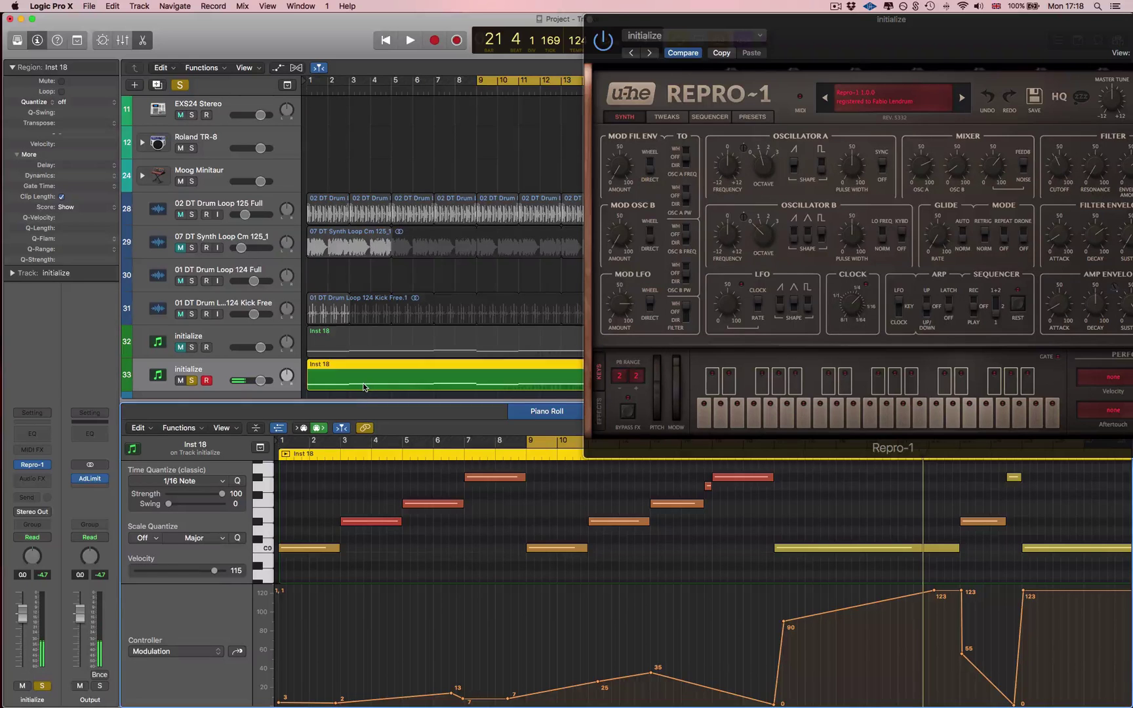
Look at the track automation lanes and the controller choices for the Piano Roll's automation area, keeping Modulation selected.
key("a")
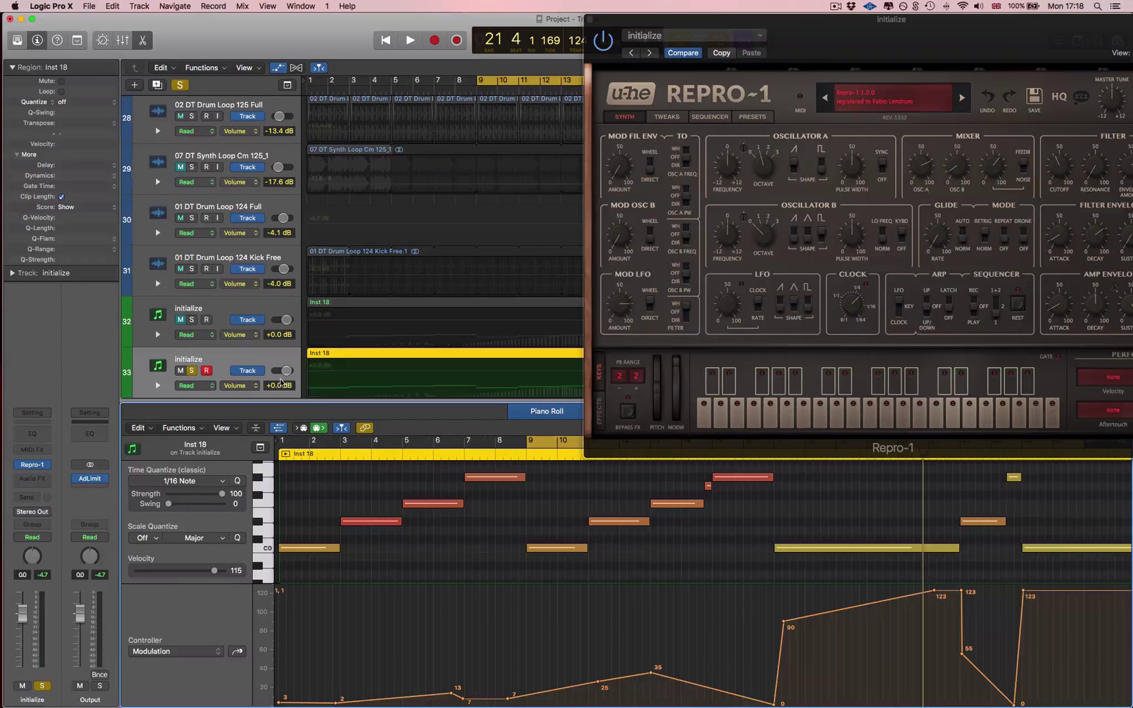
key("a")
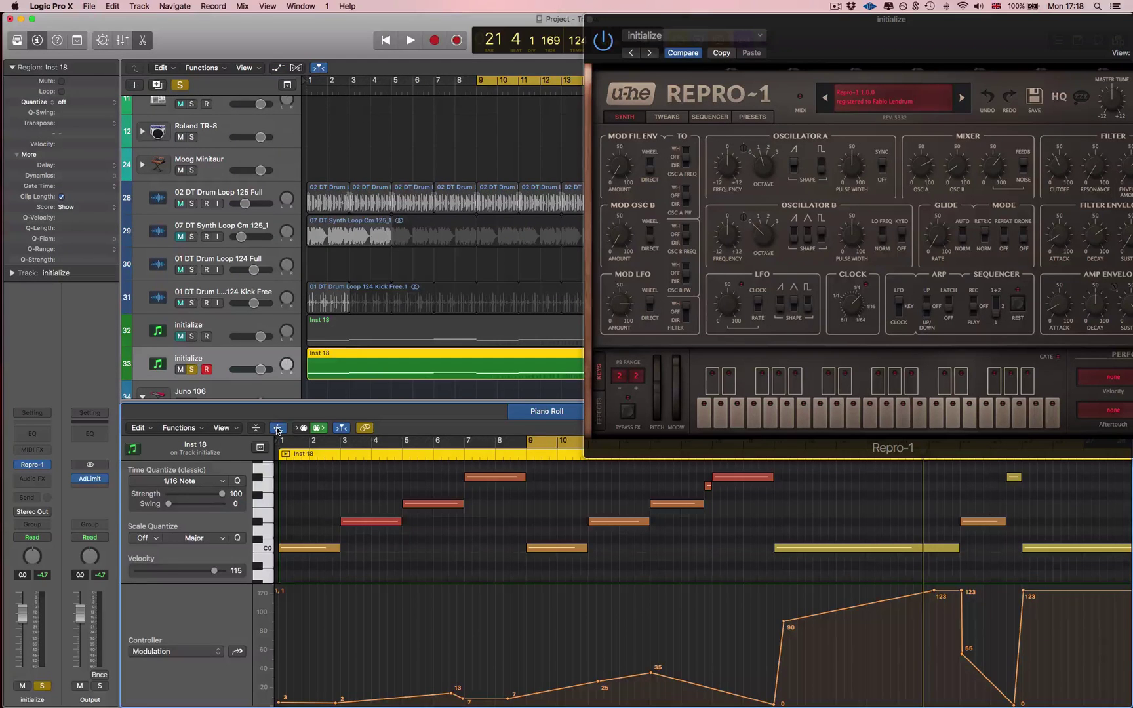
left_click(277, 430)
left_click(276, 430)
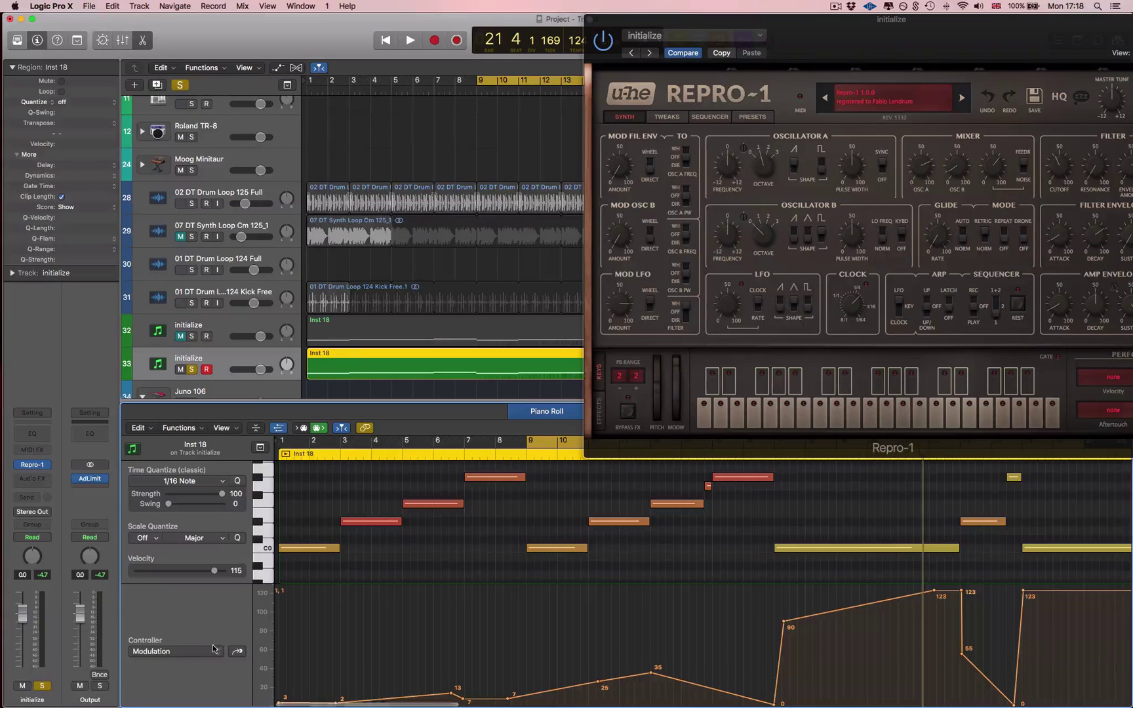
left_click(214, 651)
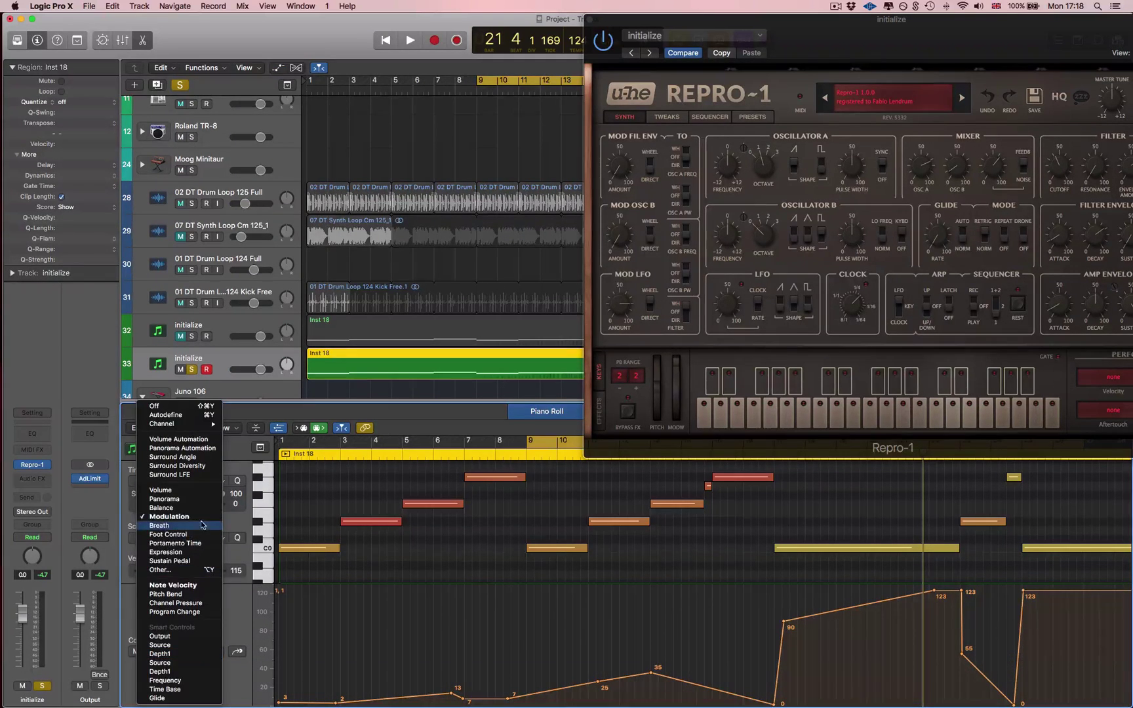
left_click(334, 623)
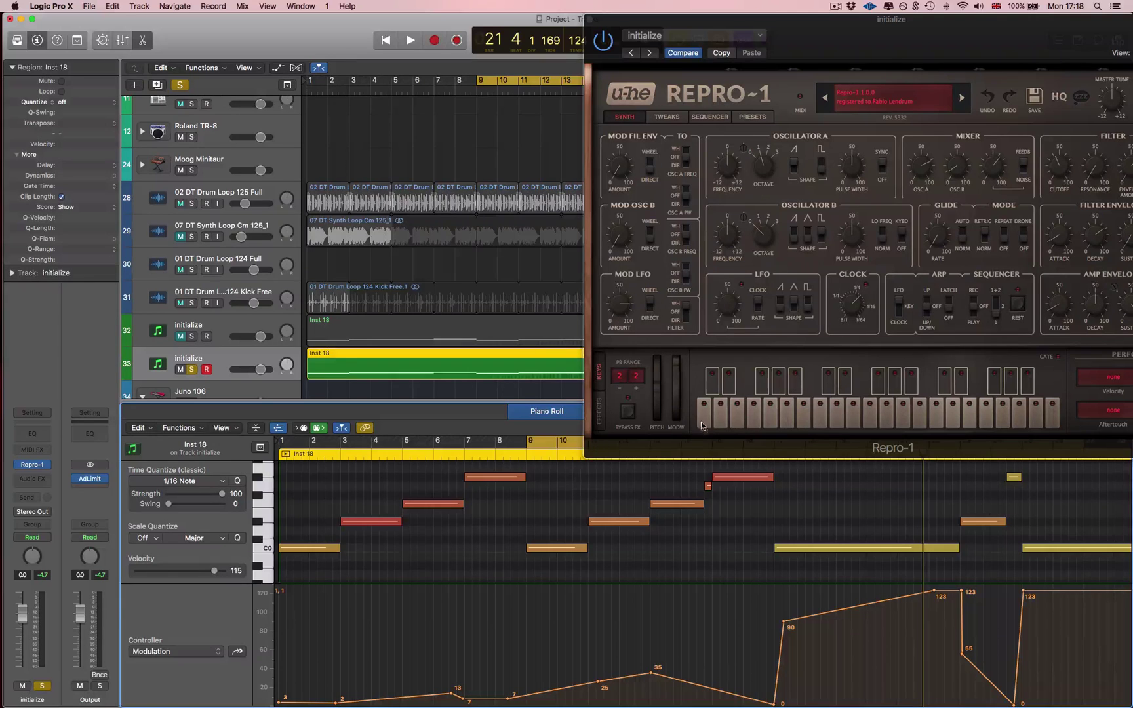
Raise Repro-1's mod wheel to 100 and close the synth and on-screen keyboard windows.
left_click_drag(673, 407, 682, 352)
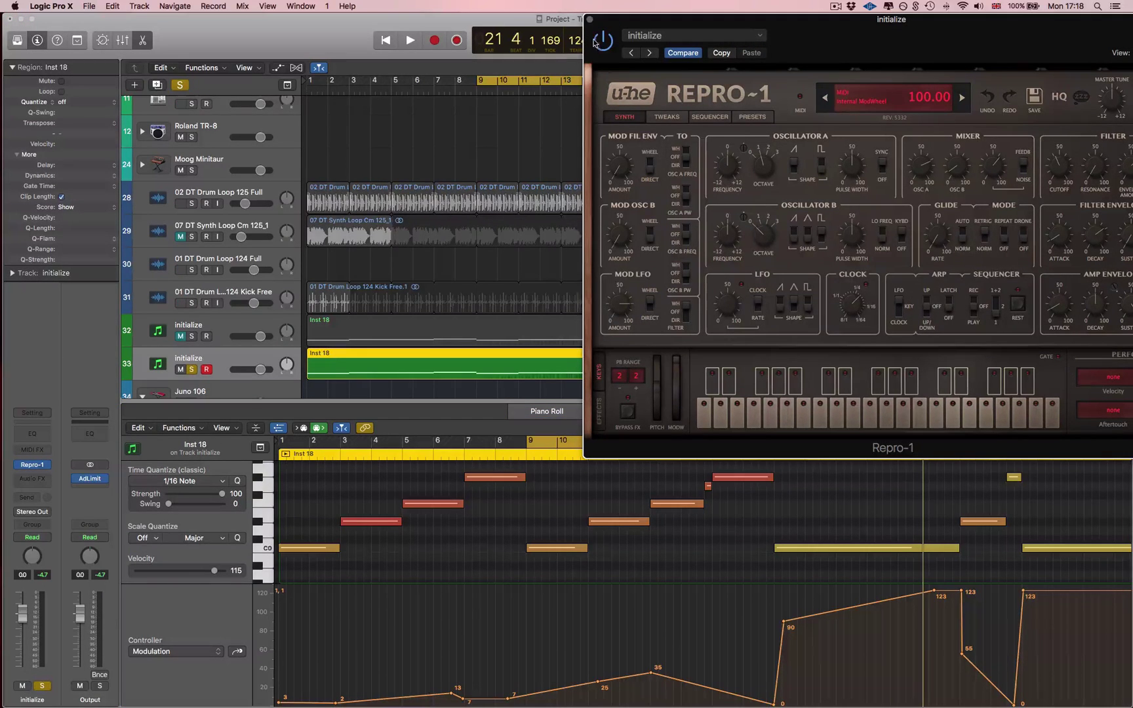
left_click(590, 19)
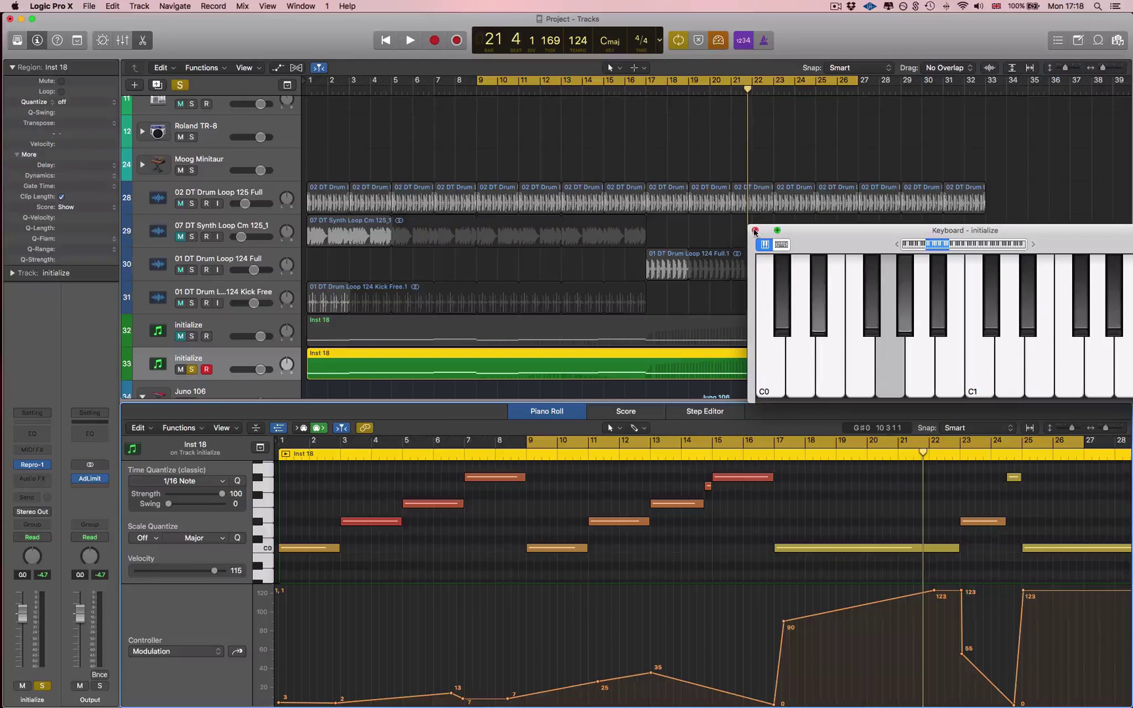
left_click(755, 231)
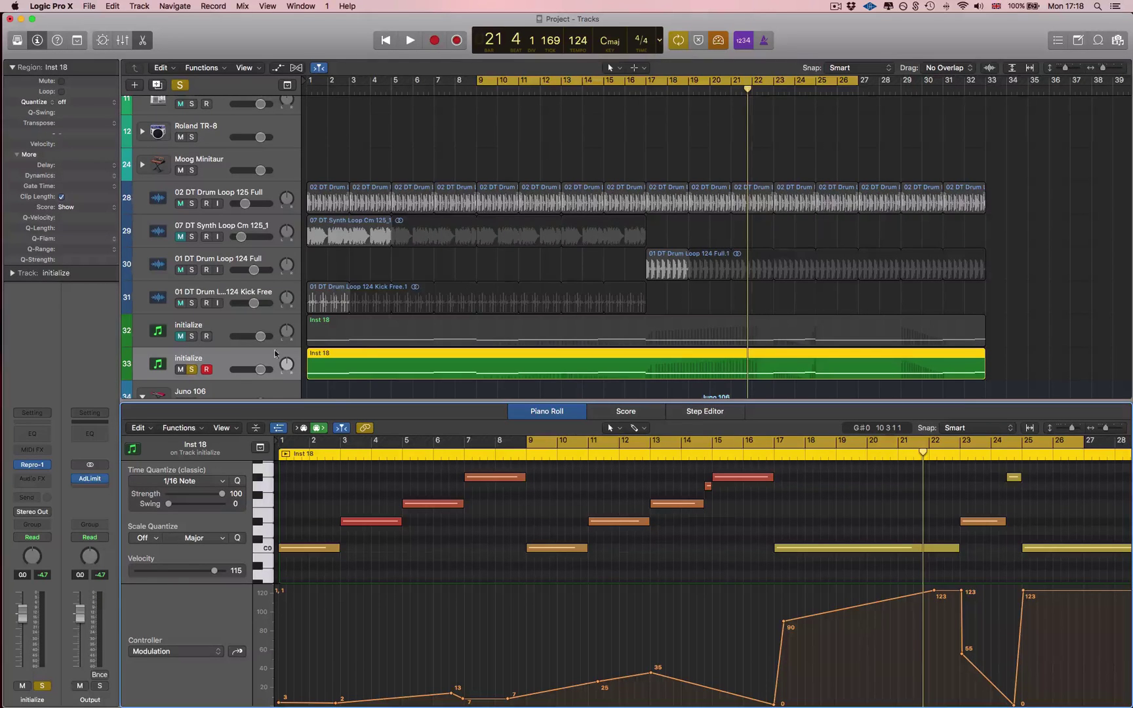
Unsolo and mute track 33, and unmute and solo track 32.
left_click(177, 325)
left_click(191, 369)
left_click(180, 360)
left_click(181, 369)
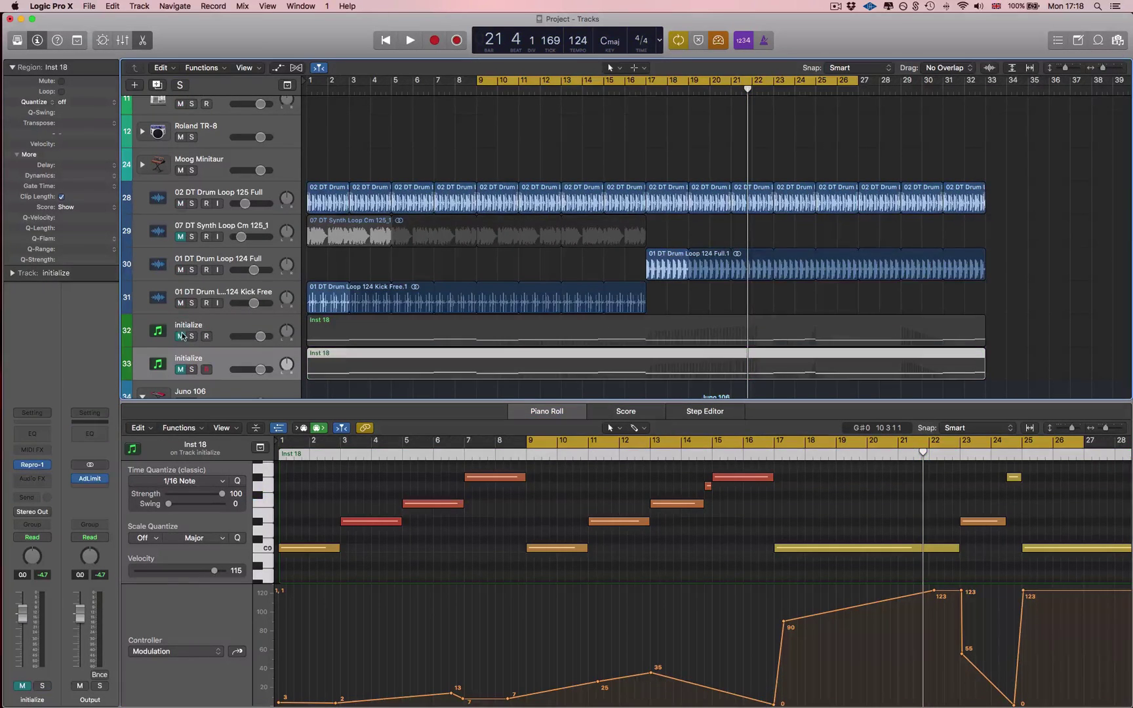
left_click(183, 334)
left_click(191, 336)
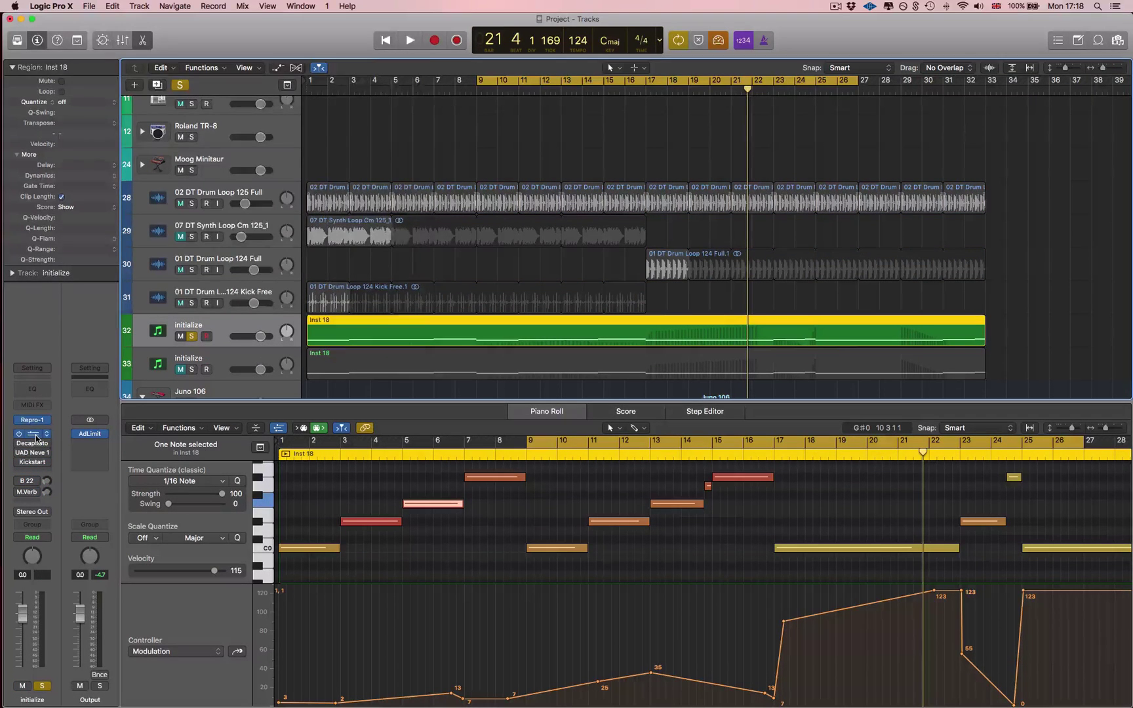
Open FF Saturn on track 32 and examine its Warm Tape and mix settings.
left_click(37, 435)
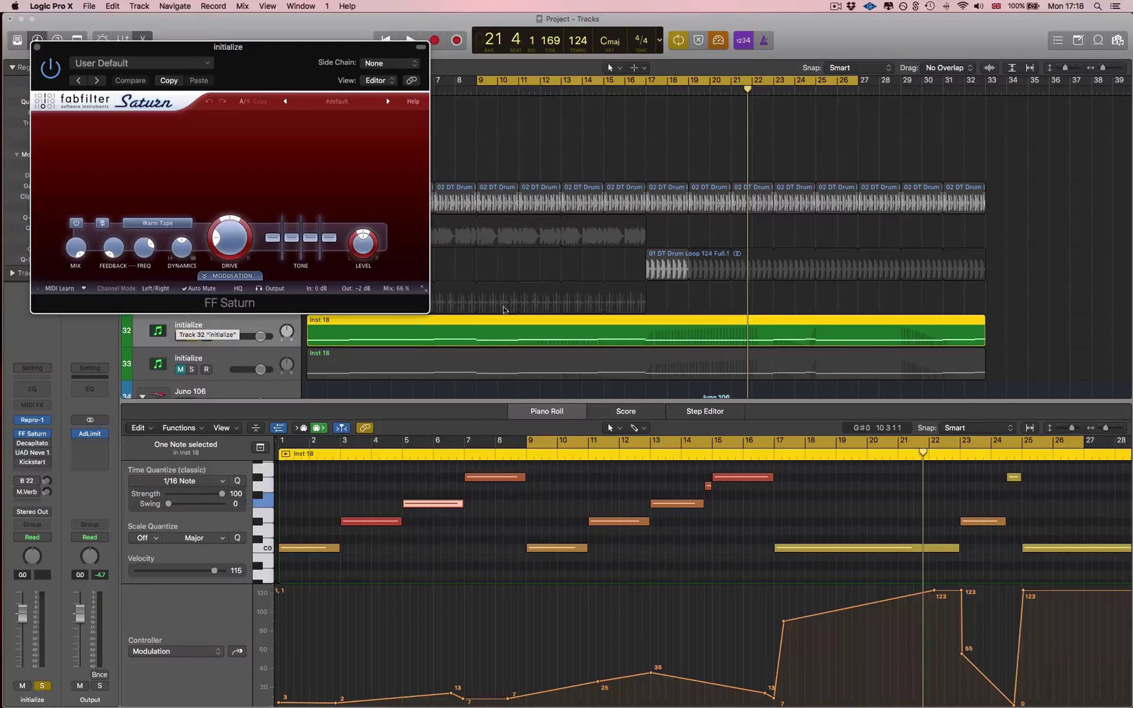
mouse_move(407, 293)
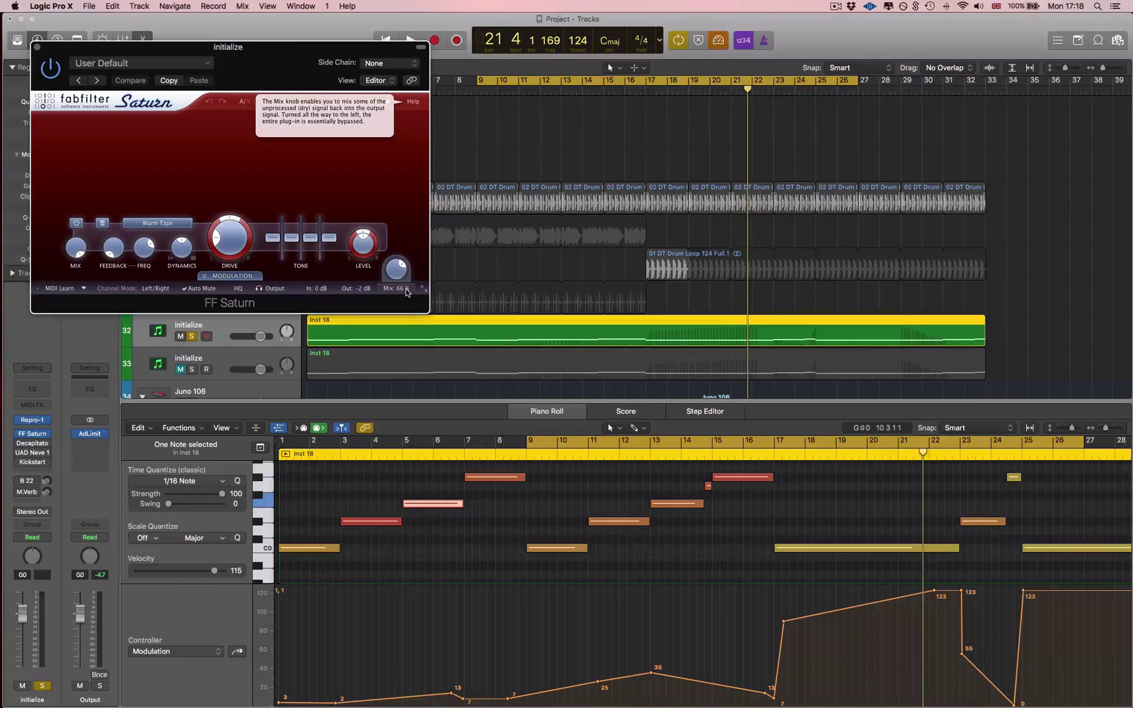
left_click_drag(230, 47, 259, 90)
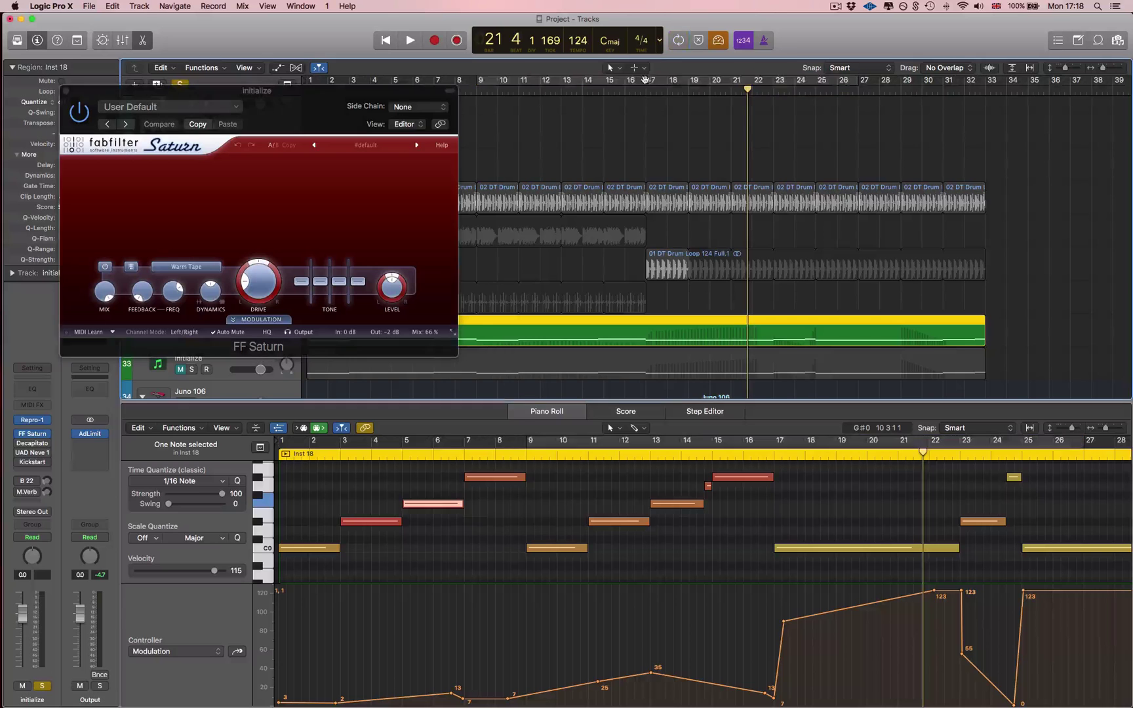
Loop bars 17 to 25, listen to the part through FF Saturn and close the plug-in.
left_click_drag(646, 80, 814, 86)
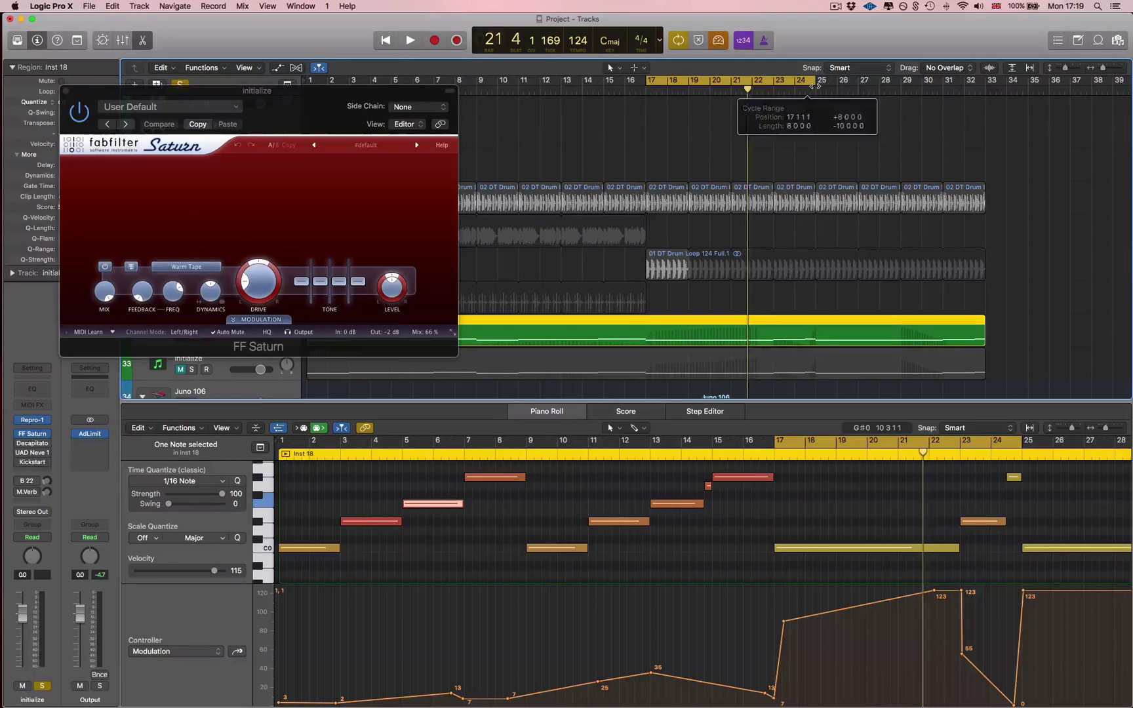
key("space")
left_click_drag(257, 102, 399, 203)
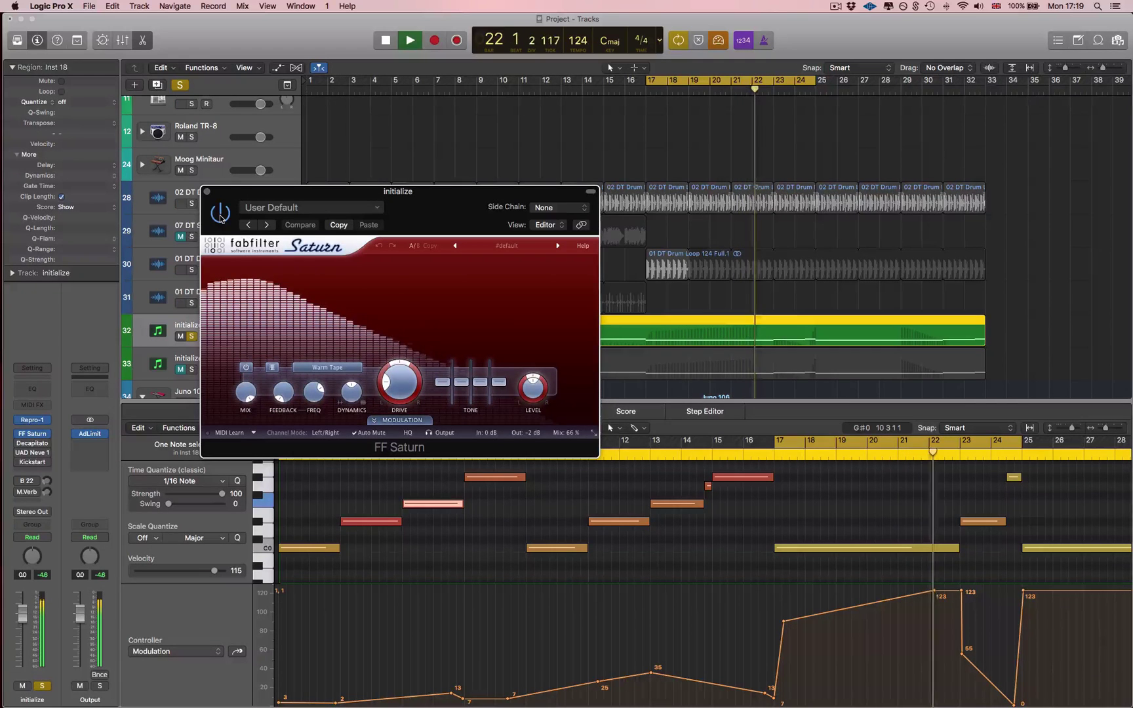
key("space")
left_click(206, 191)
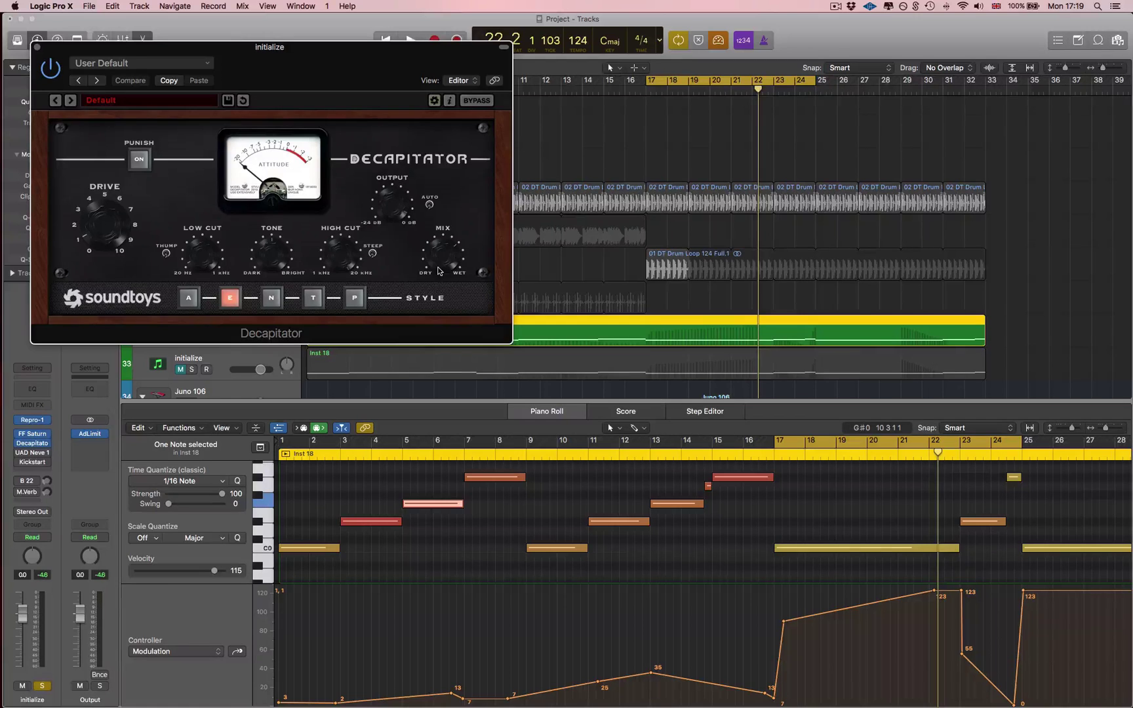
Play the loop and compare track 32's sound with Decapitator bypassed and active.
key("space")
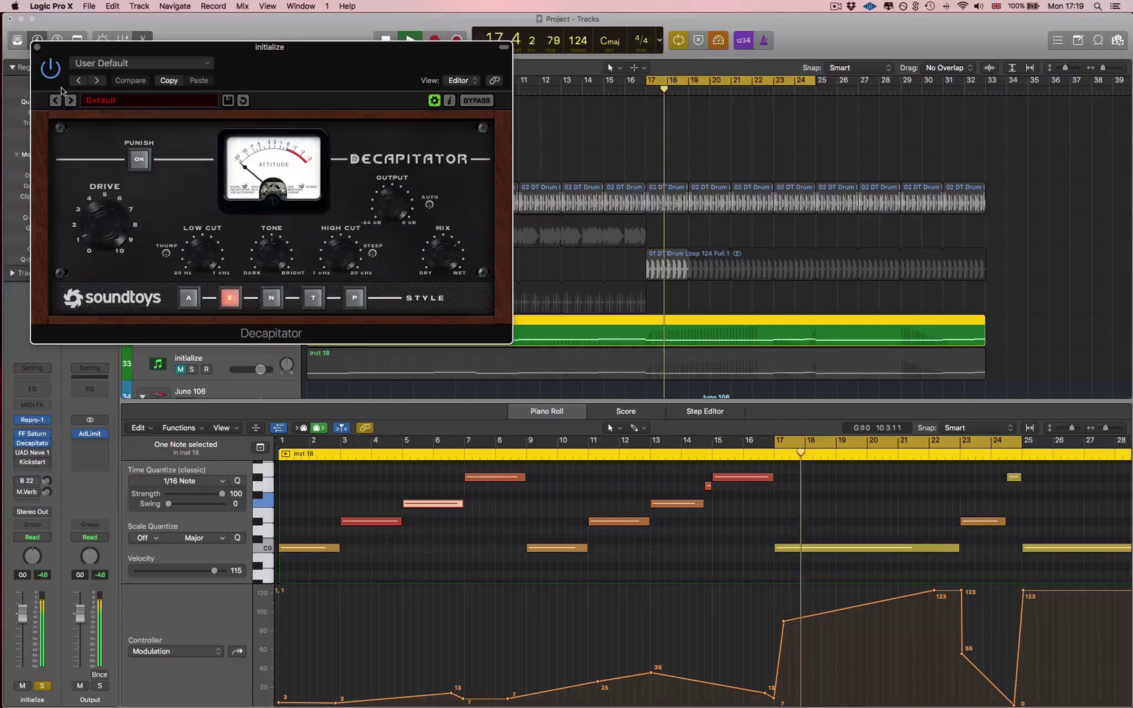
left_click(486, 101)
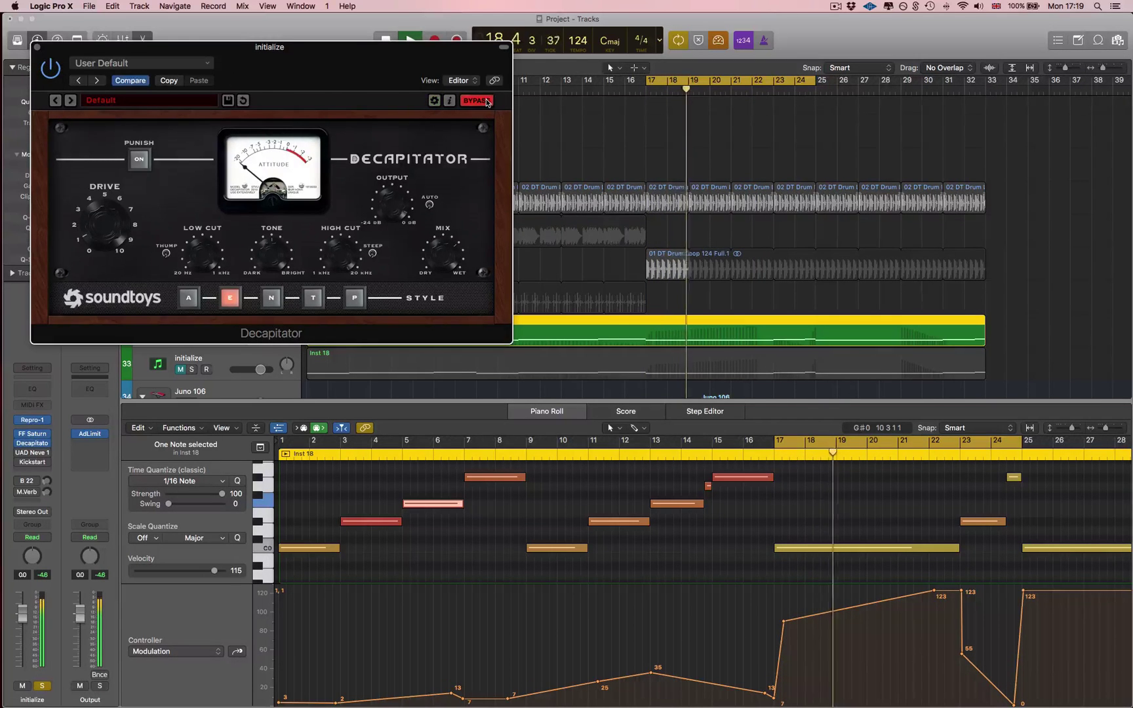
left_click(486, 101)
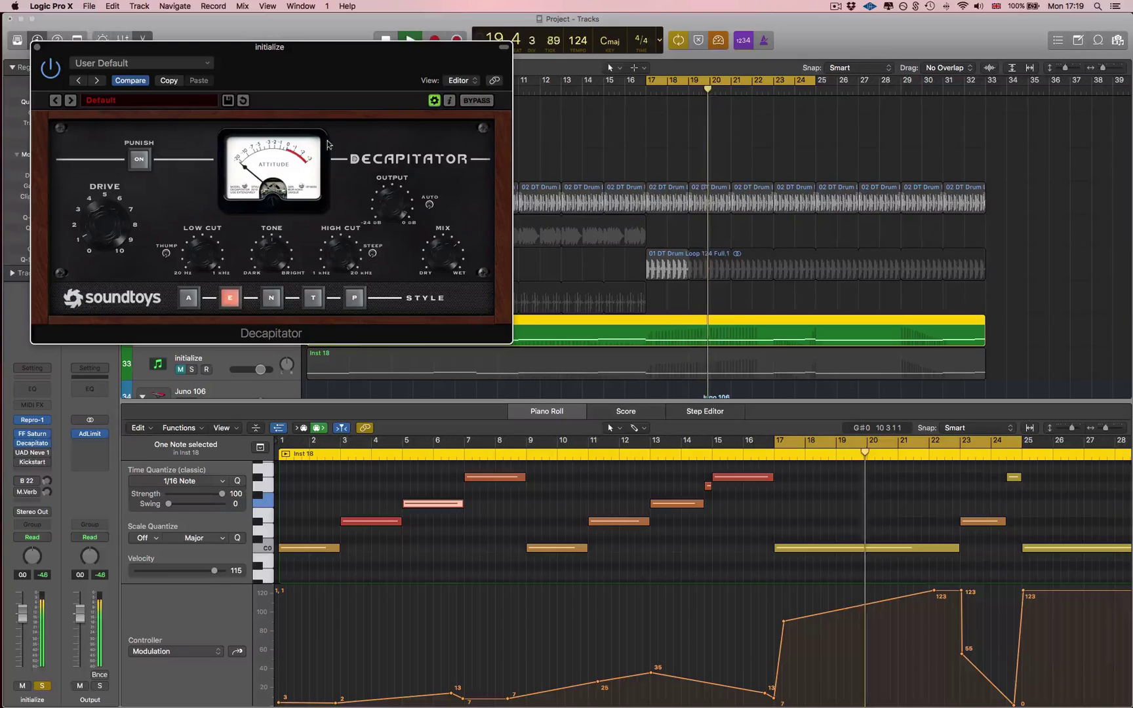
Raise Decapitator's Drive slightly, compare it against bypass during playback, and close the plug-in.
left_click_drag(110, 220, 111, 209)
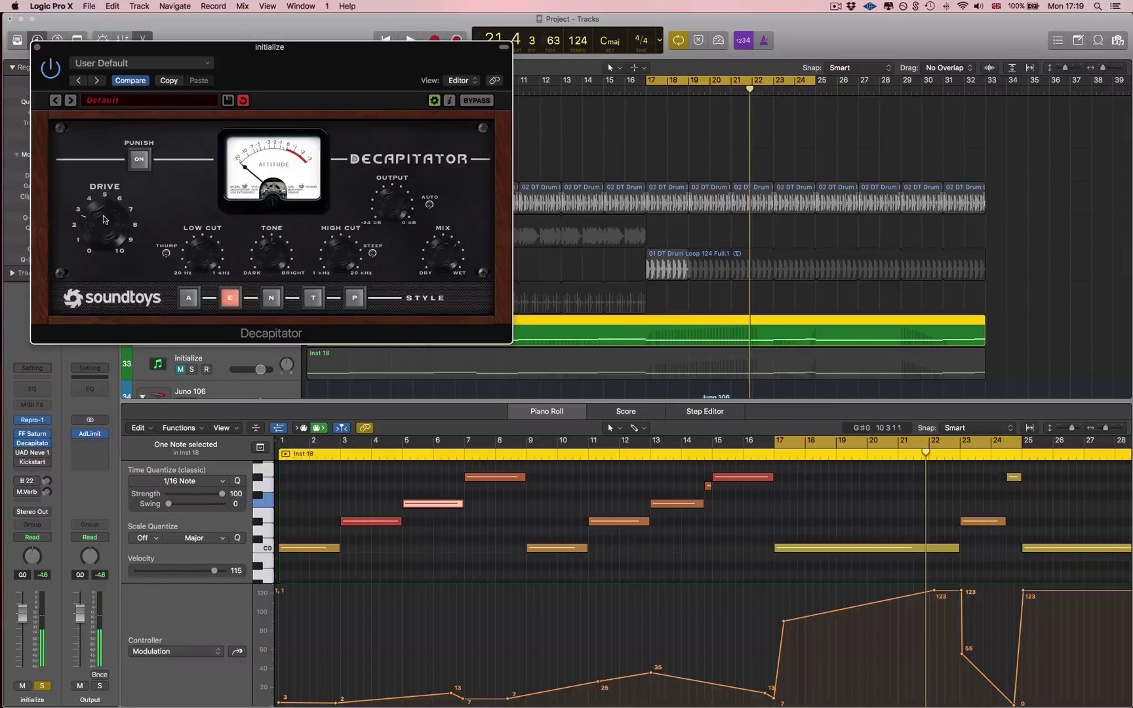
key("space")
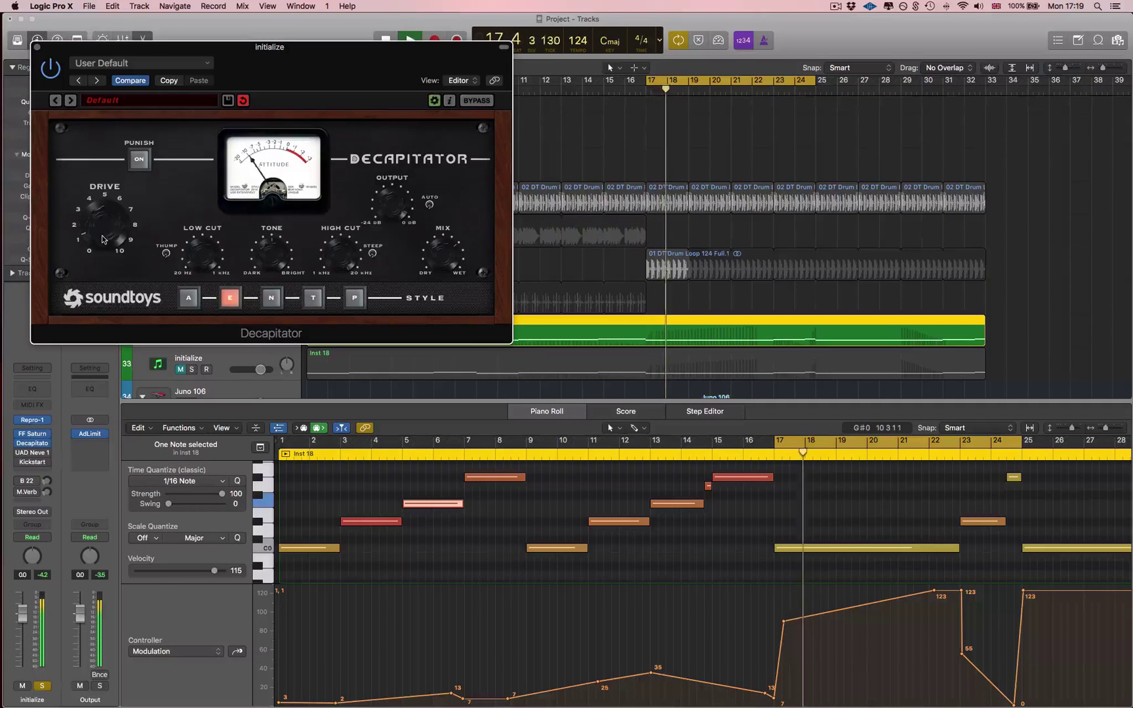
left_click(473, 103)
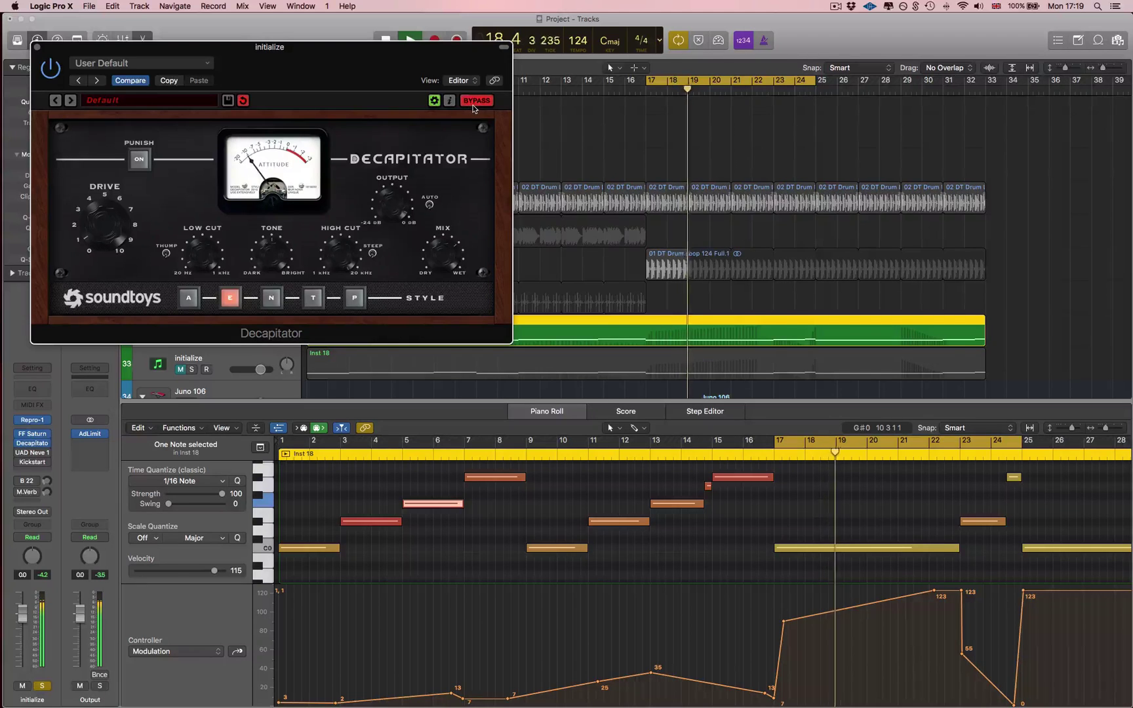
left_click(473, 102)
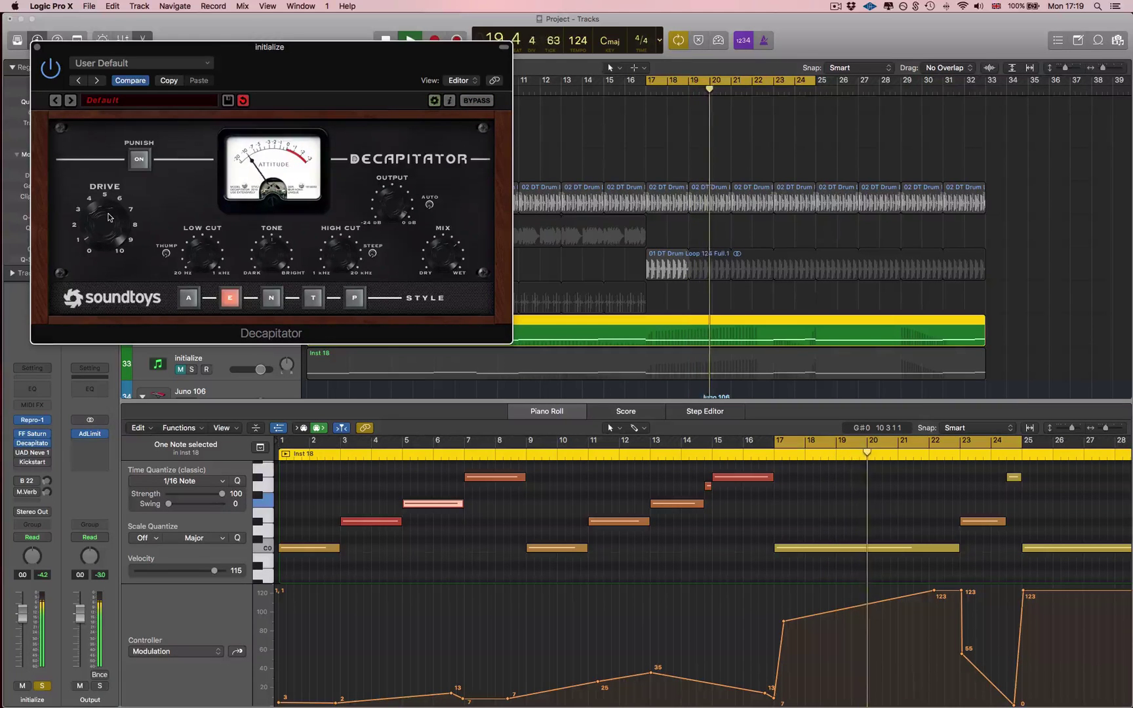
left_click(38, 50)
key("space")
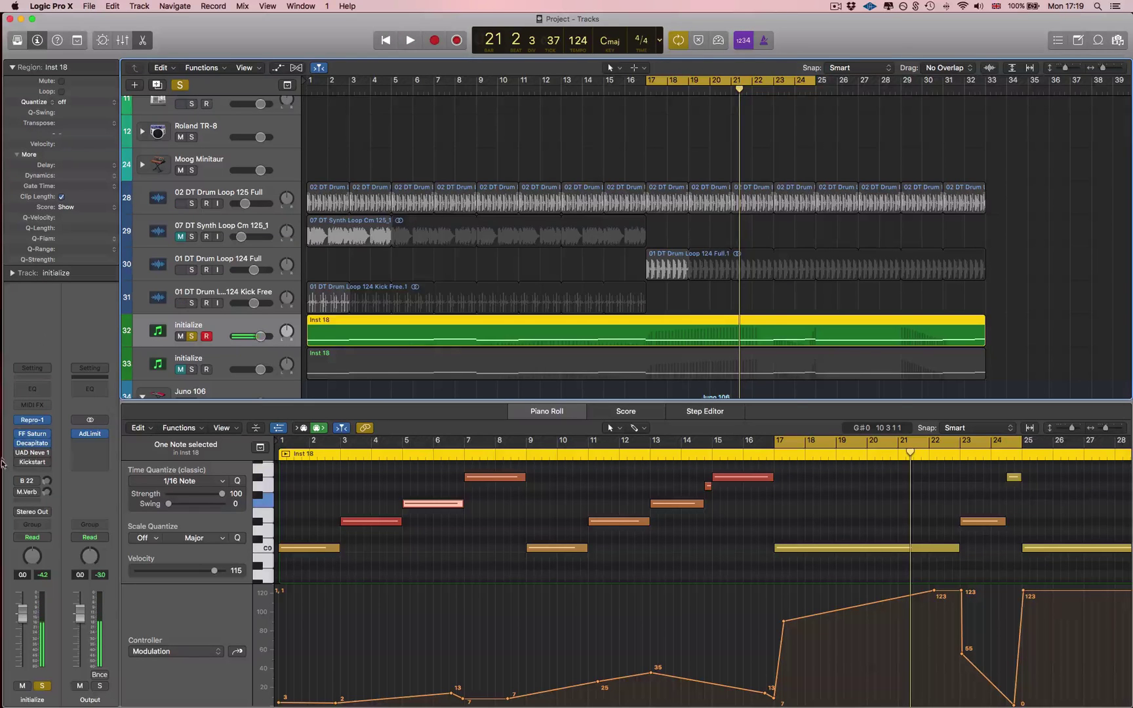
Open UAD Neve 1073 Legacy on track 32, toggle its EQ while the loop plays, and stop playback.
left_click(32, 453)
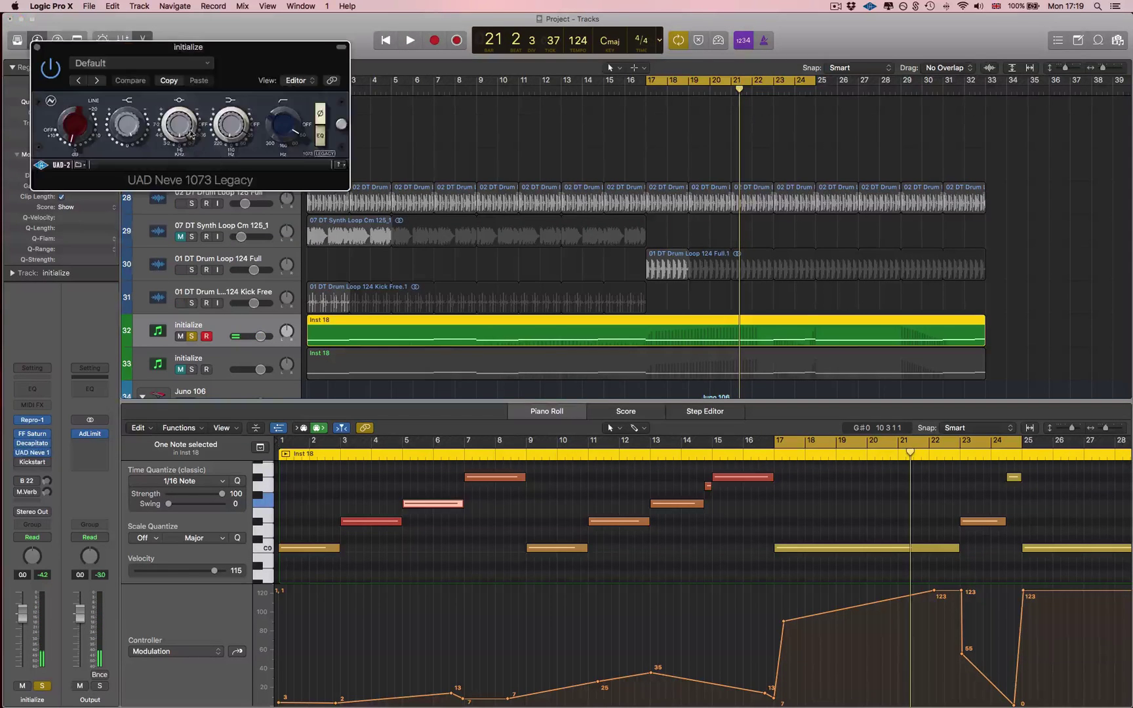
left_click_drag(231, 48, 360, 107)
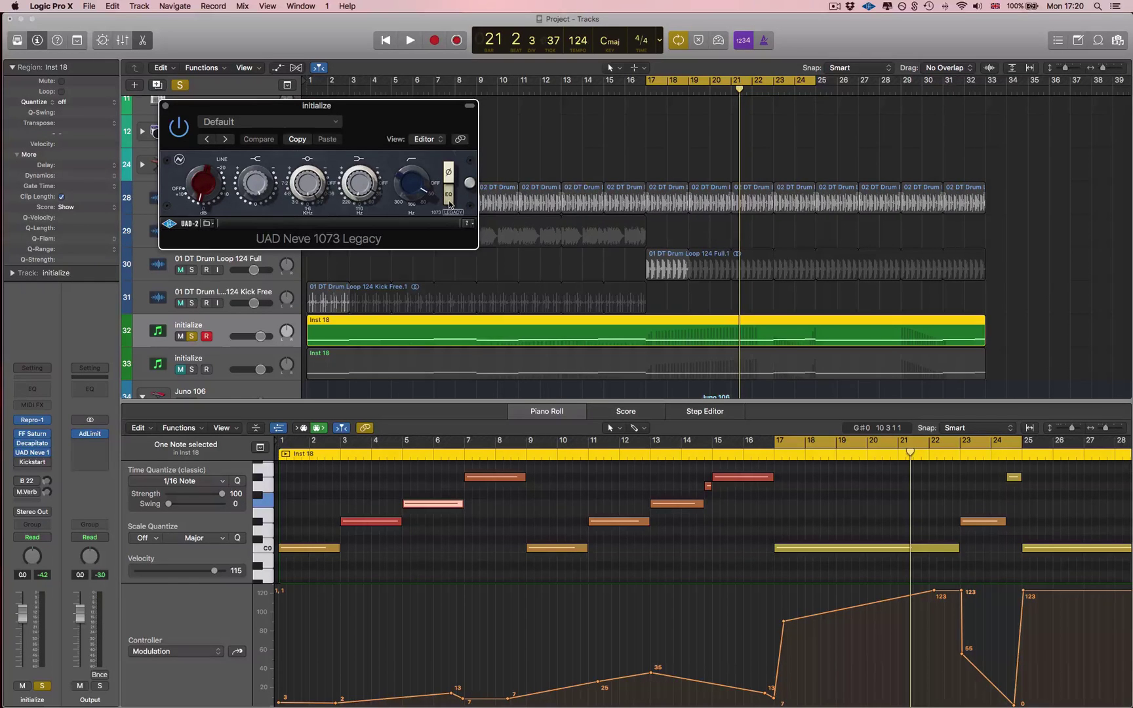
key("space")
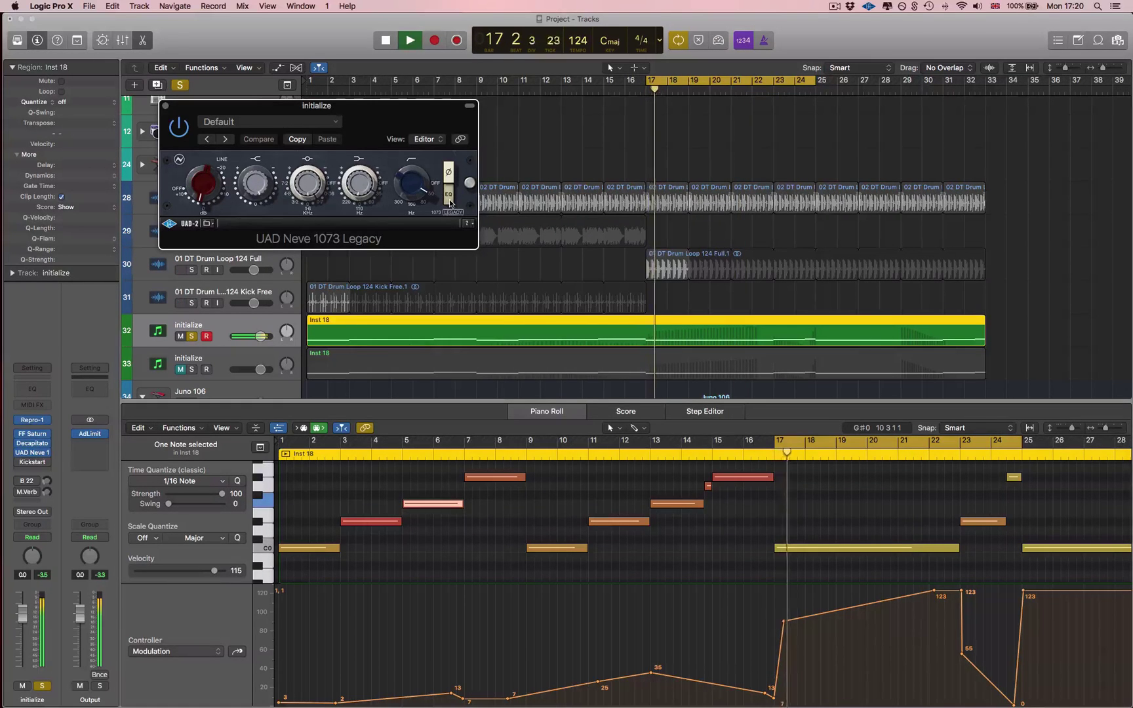
left_click(450, 202)
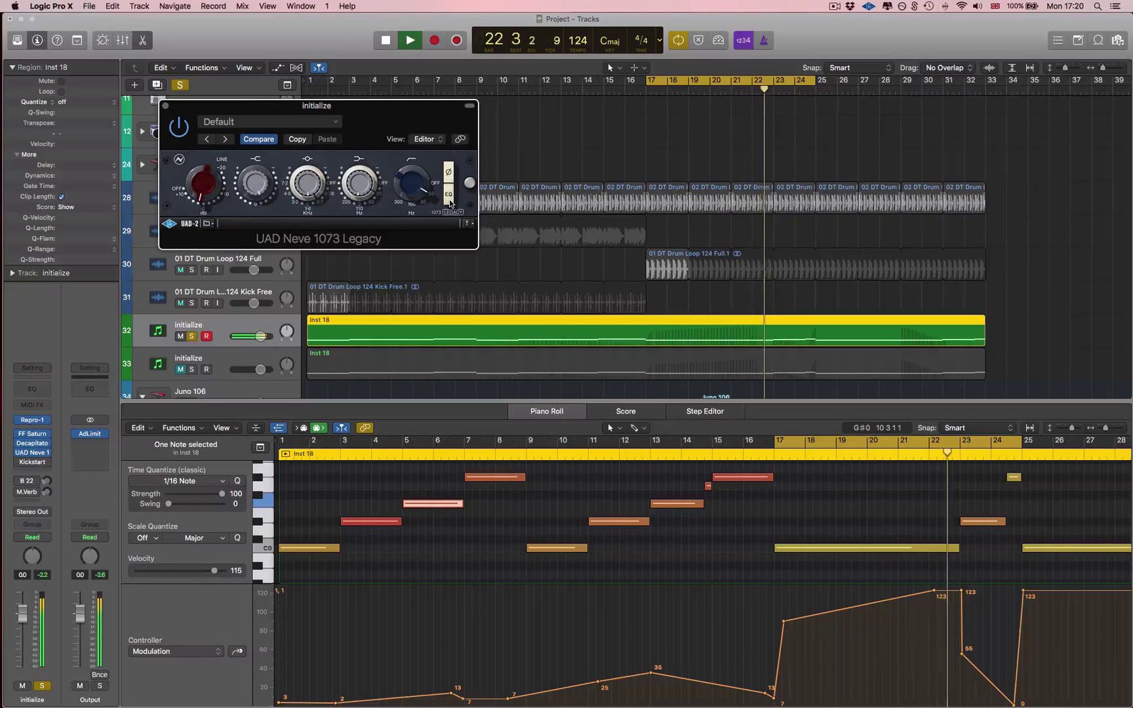
key("space")
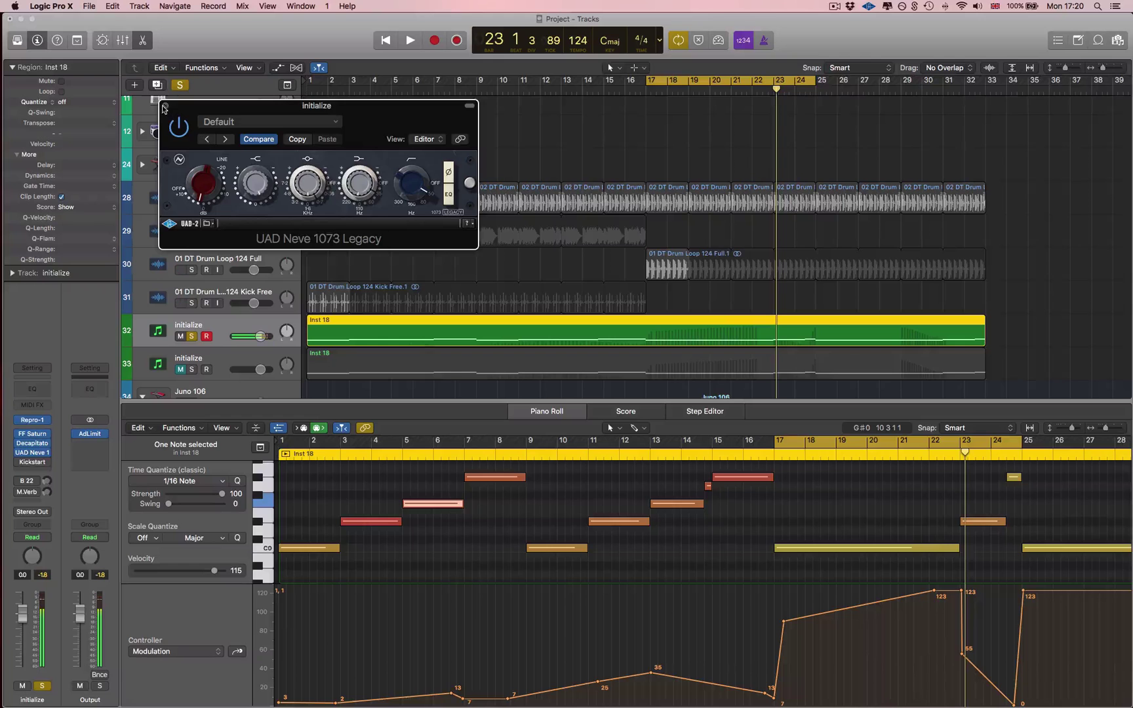
Close the UAD Neve 1073 Legacy, open Kickstart on track 32, and solo the 01 DT Drum Loop 124 Full track alongside it.
left_click(165, 106)
left_click(26, 463)
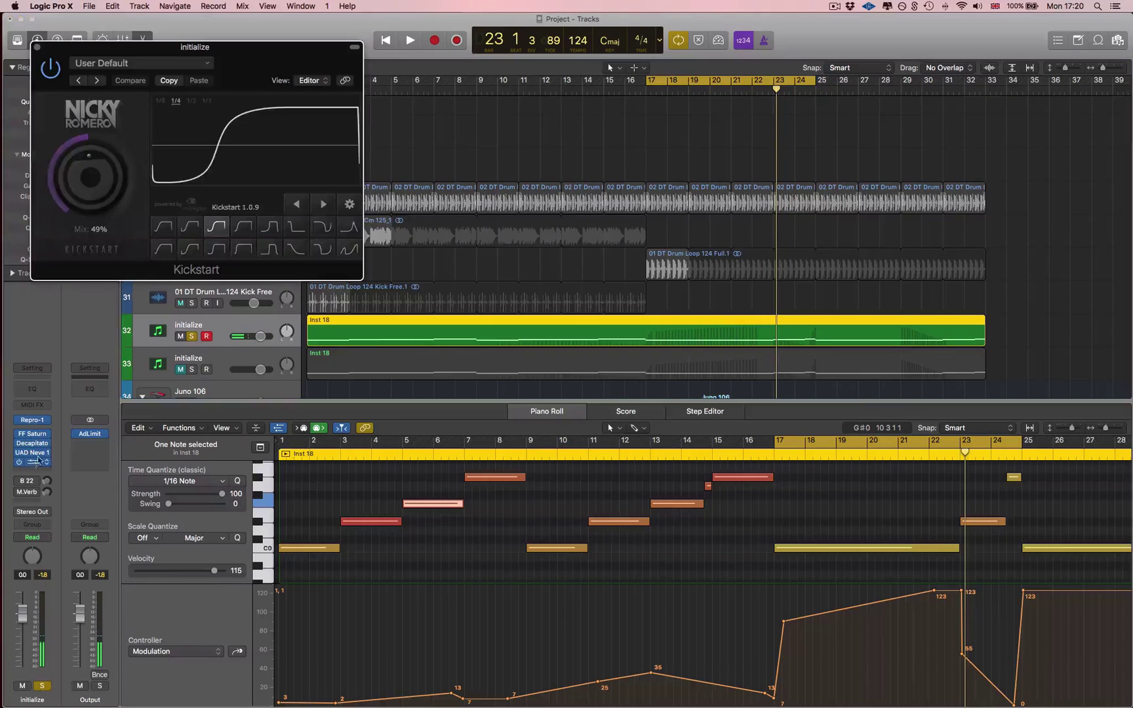
left_click_drag(220, 57, 352, 34)
left_click(191, 270)
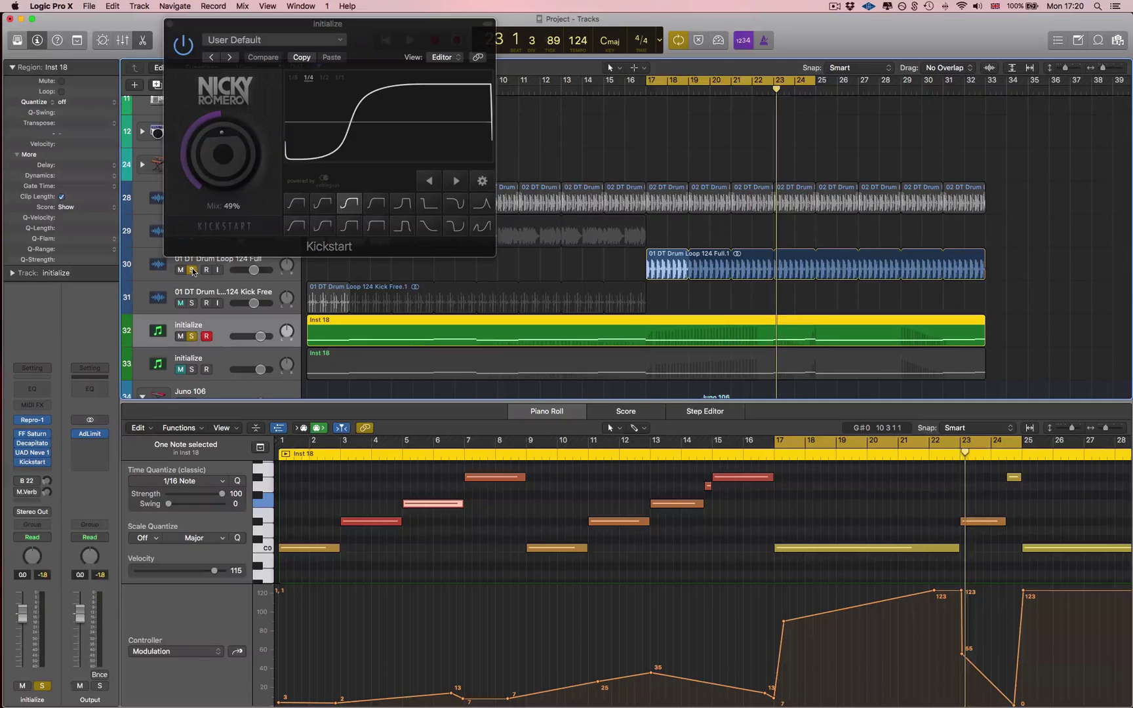
Compare Kickstart bypassed and active while the loop plays, unsolo the drum loop on track 30, and close the plug-in.
key("space")
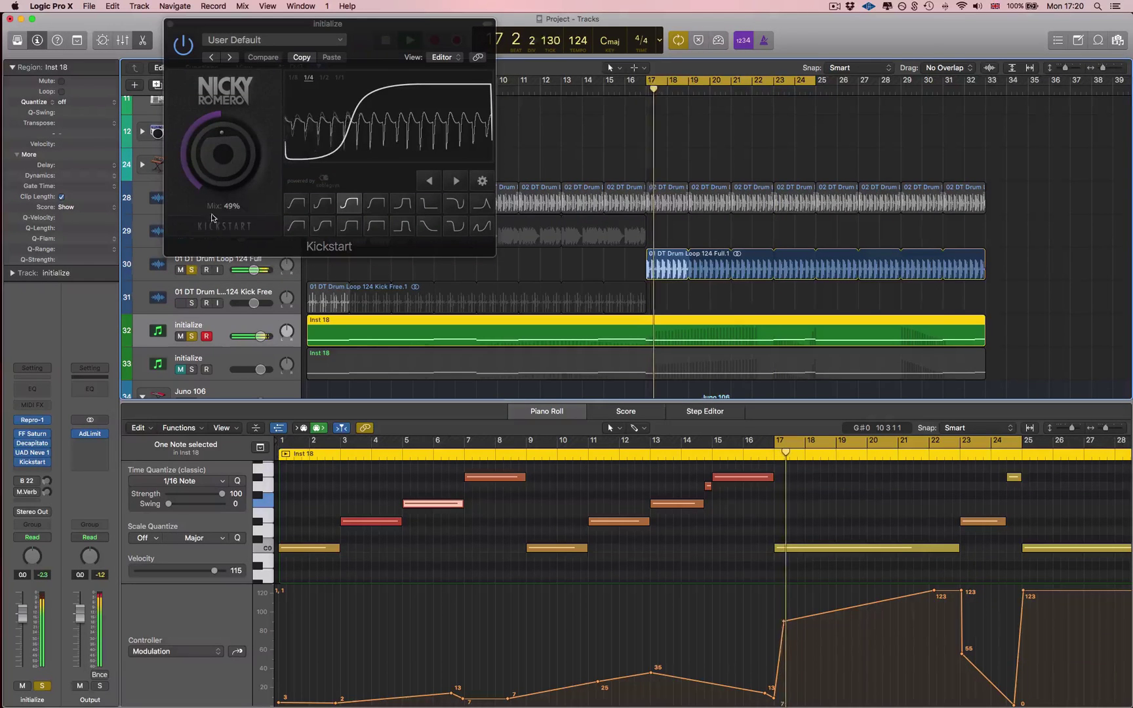
left_click(181, 45)
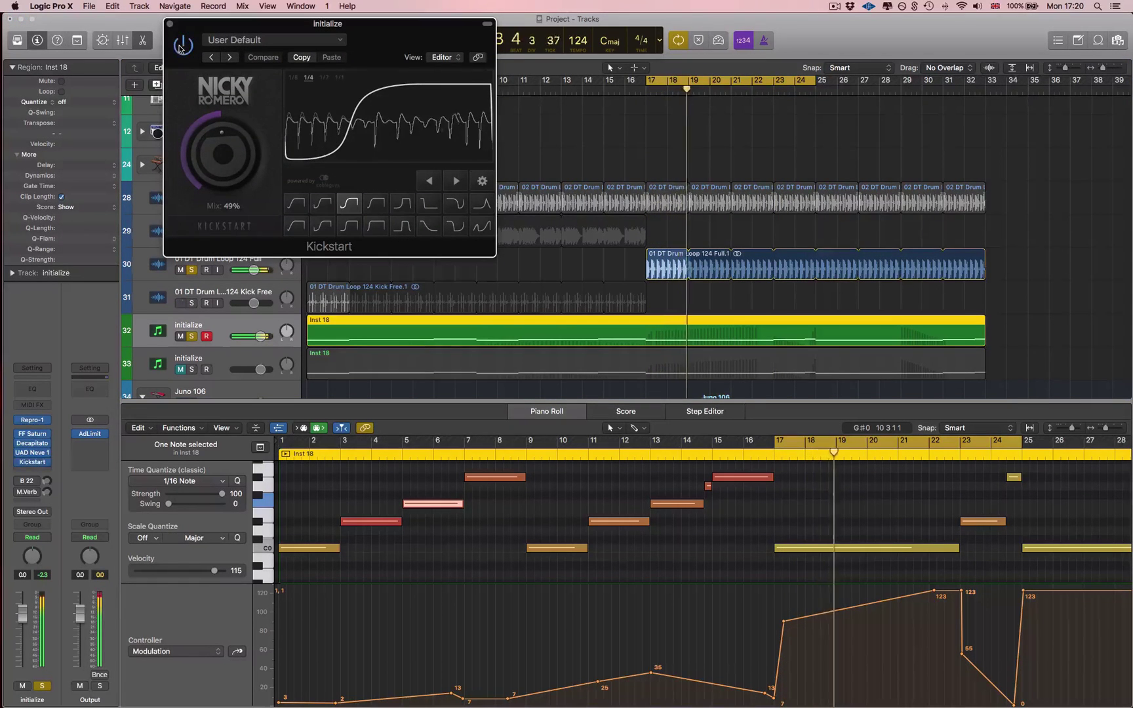
left_click(182, 46)
left_click(191, 269)
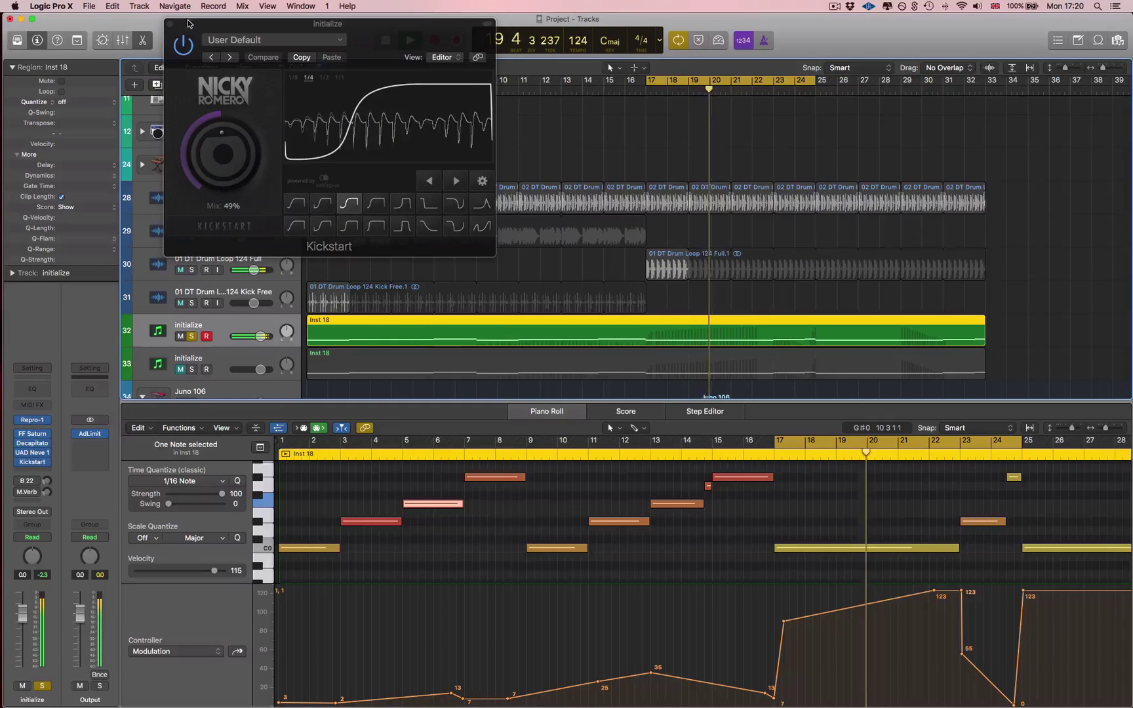
key("super+w")
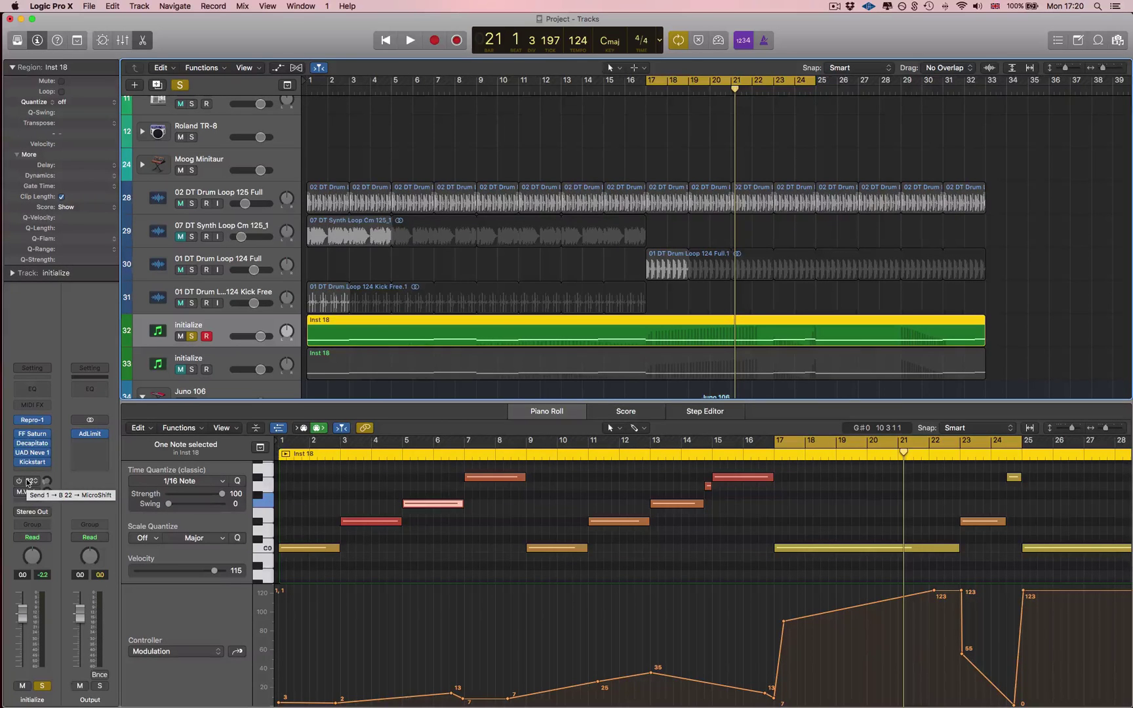
Enable track 32's Bus 22 send, view the MicroShift plug-in on that bus, close it, and play the part with the send active.
left_click(25, 482)
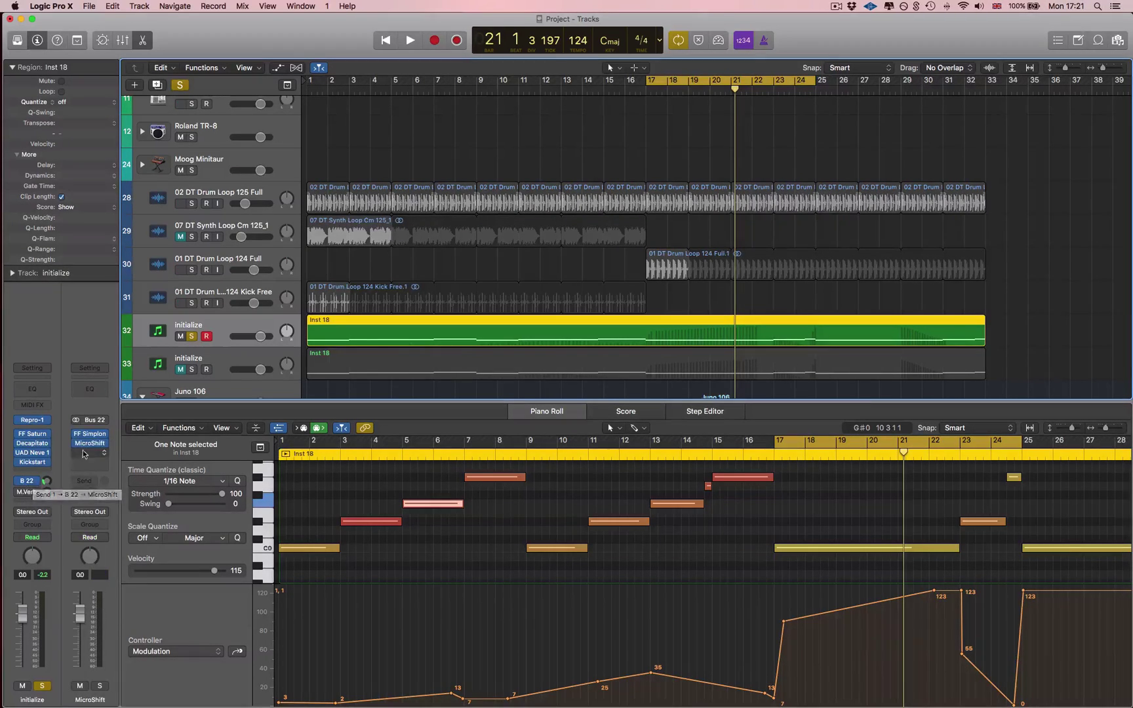
left_click(90, 446)
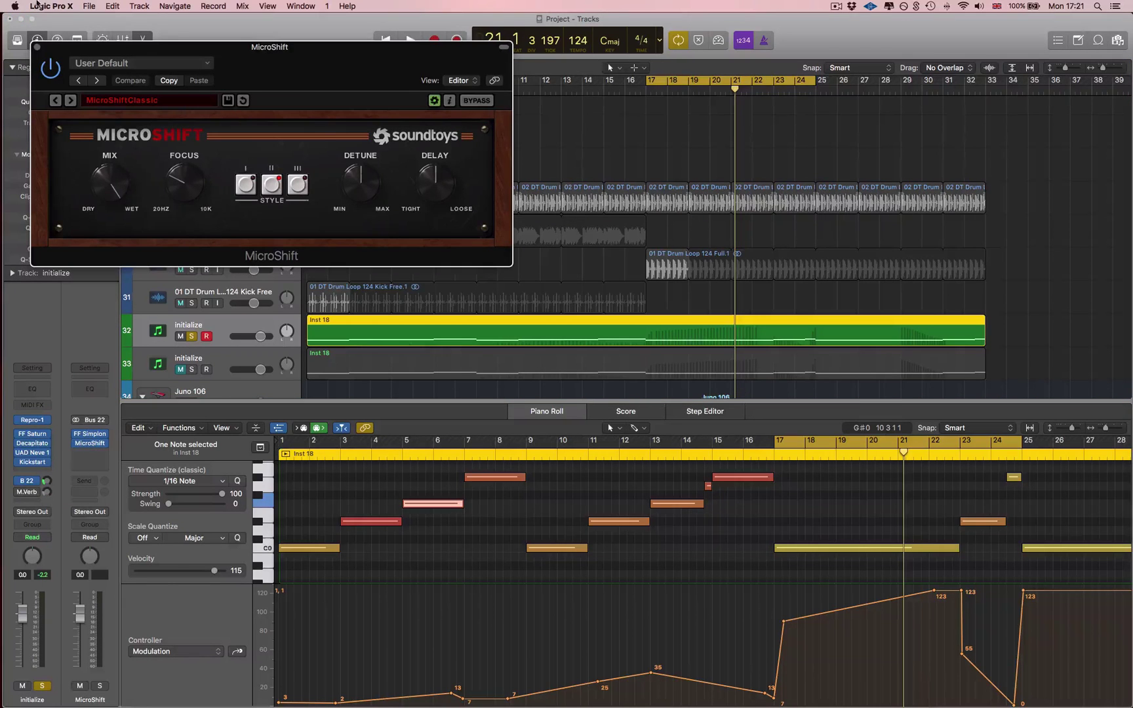
left_click(38, 48)
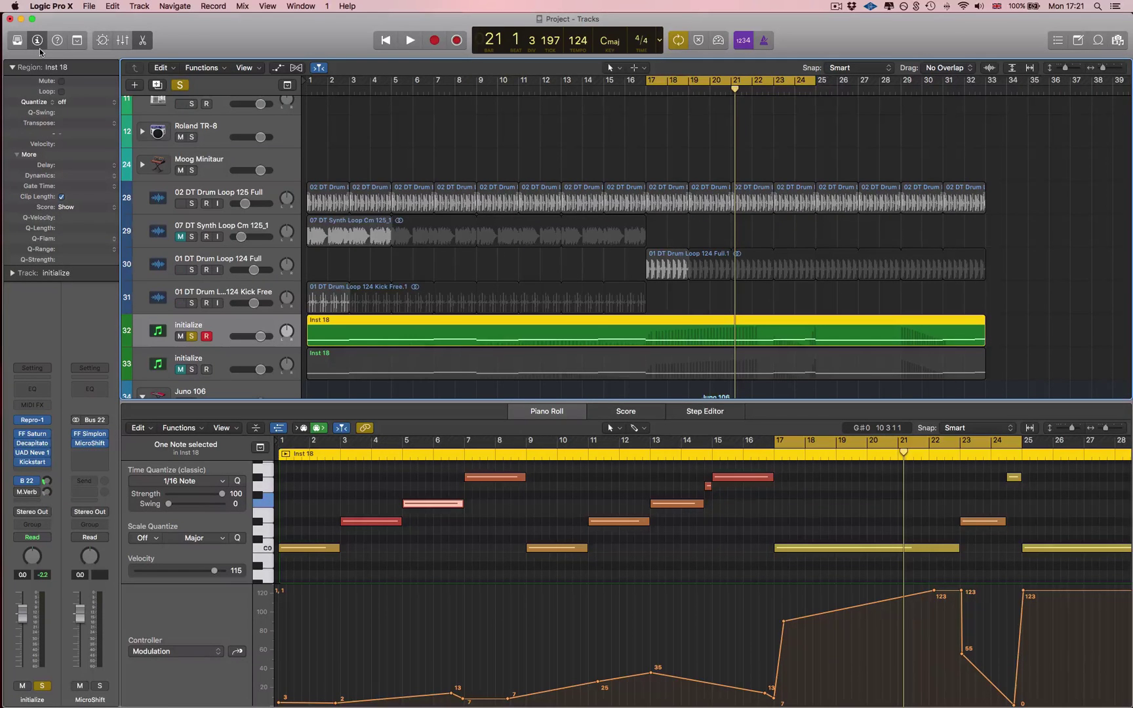
key("space")
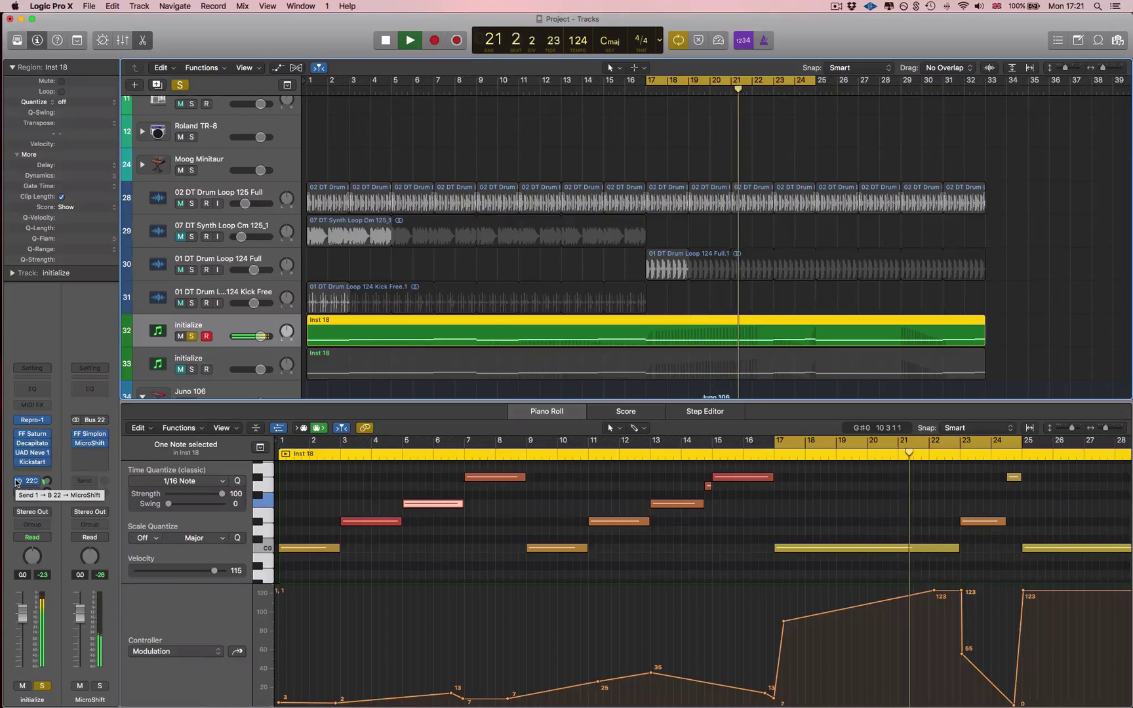
key("space")
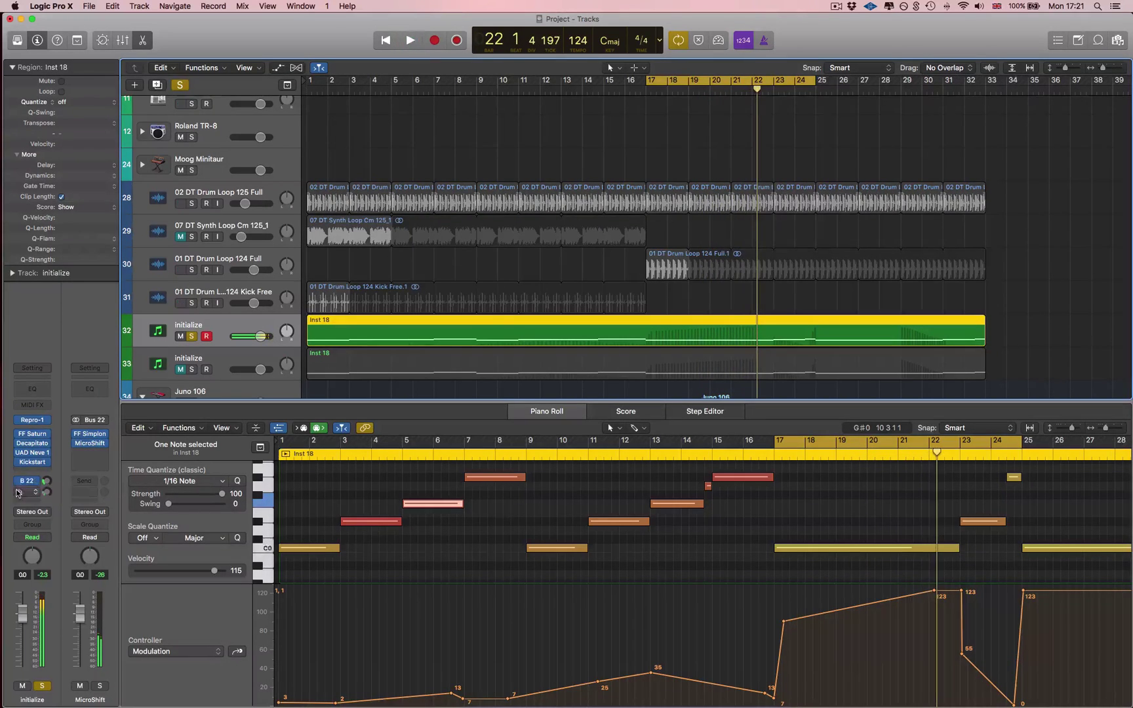
Enable track 32's M.Verb send, open its UAD EMT 250 reverb, listen to the part, and close the plug-in.
left_click(38, 492)
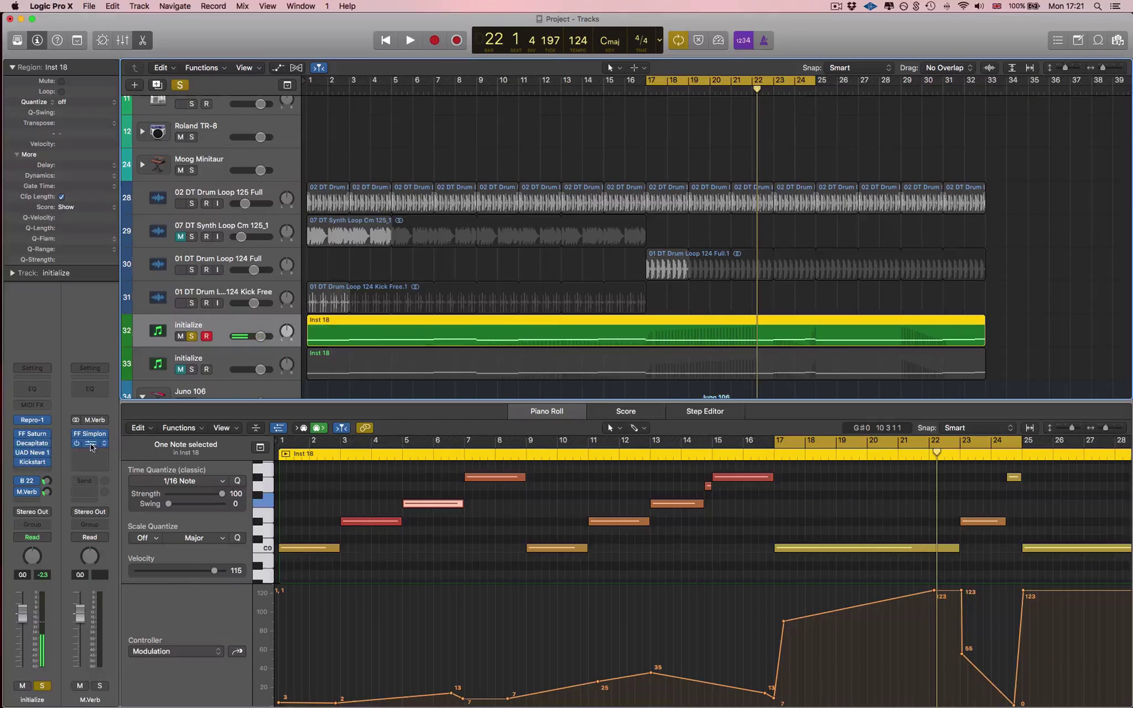
left_click(91, 445)
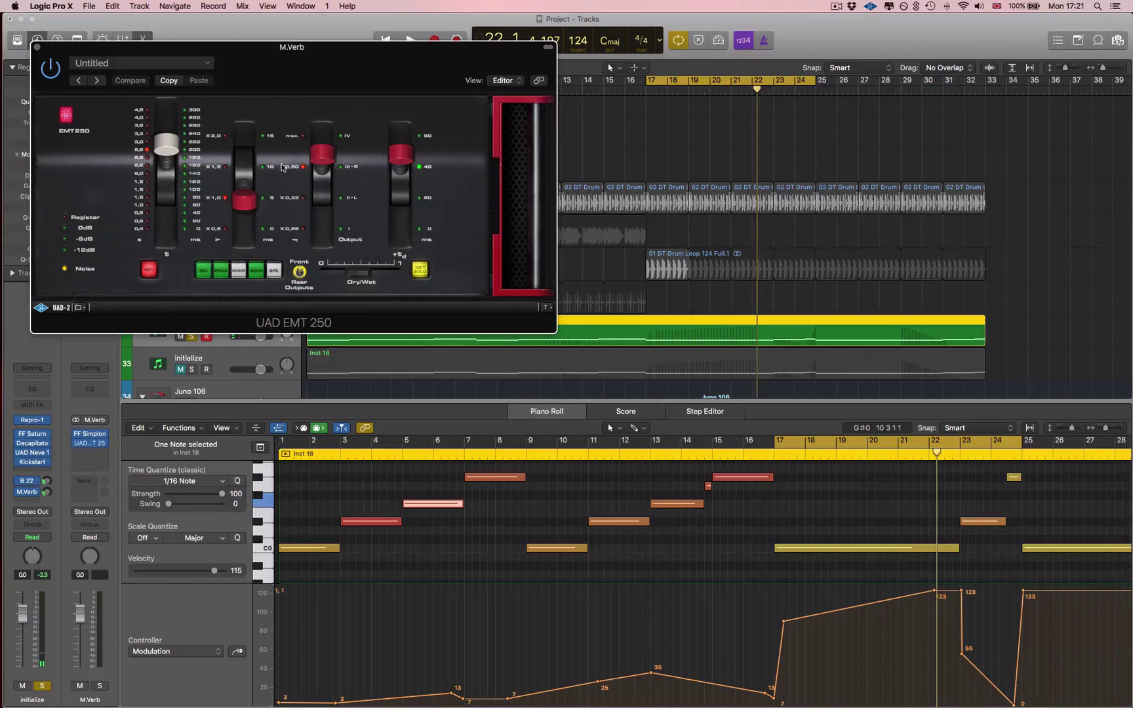
key("space")
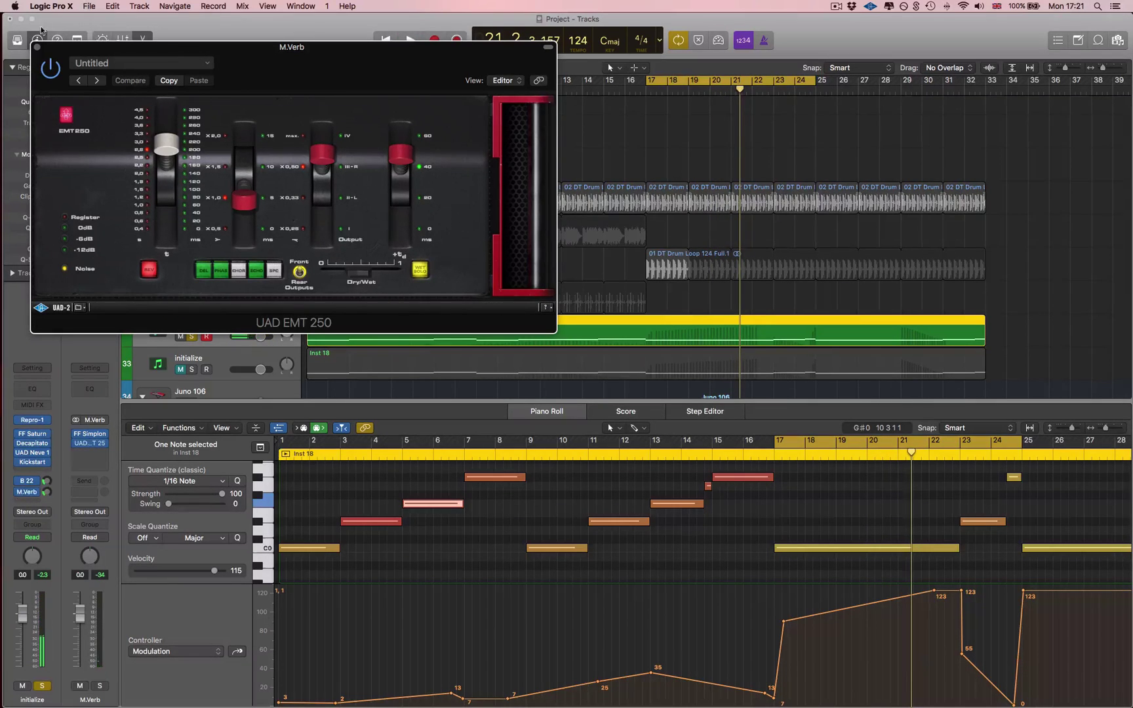
left_click(36, 47)
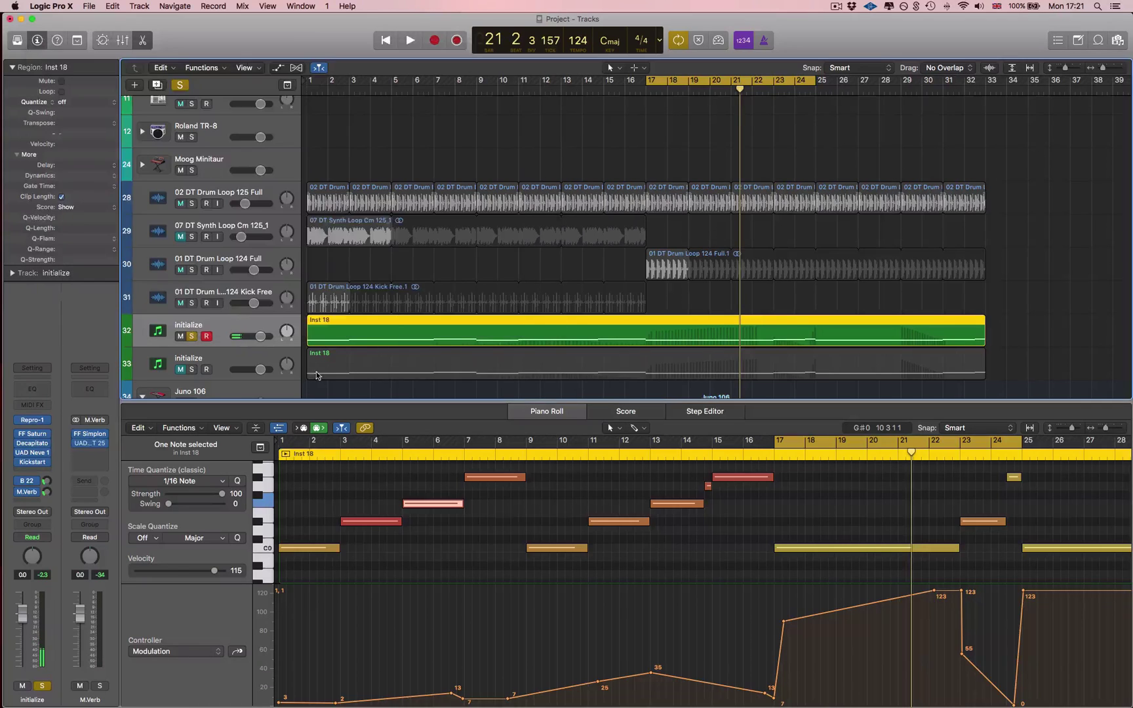
Unsolo track 32 and set the cycle range over the whole arrangement, from bar 1 to bar 33.
left_click(191, 336)
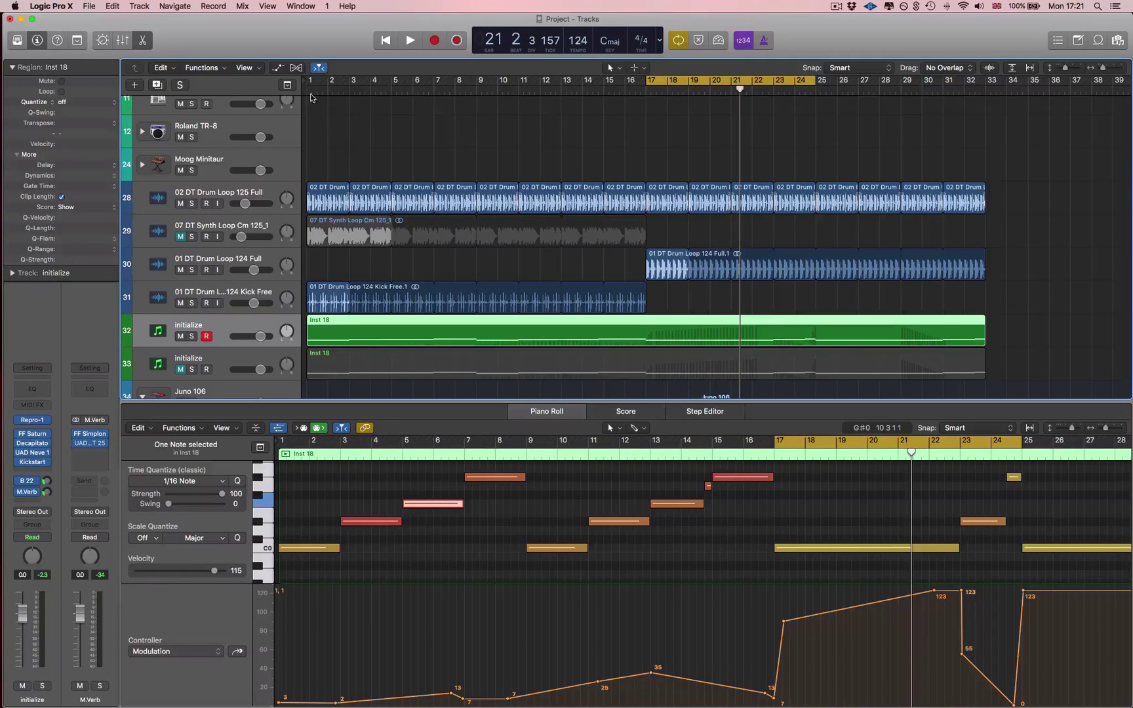
left_click_drag(306, 85, 988, 115)
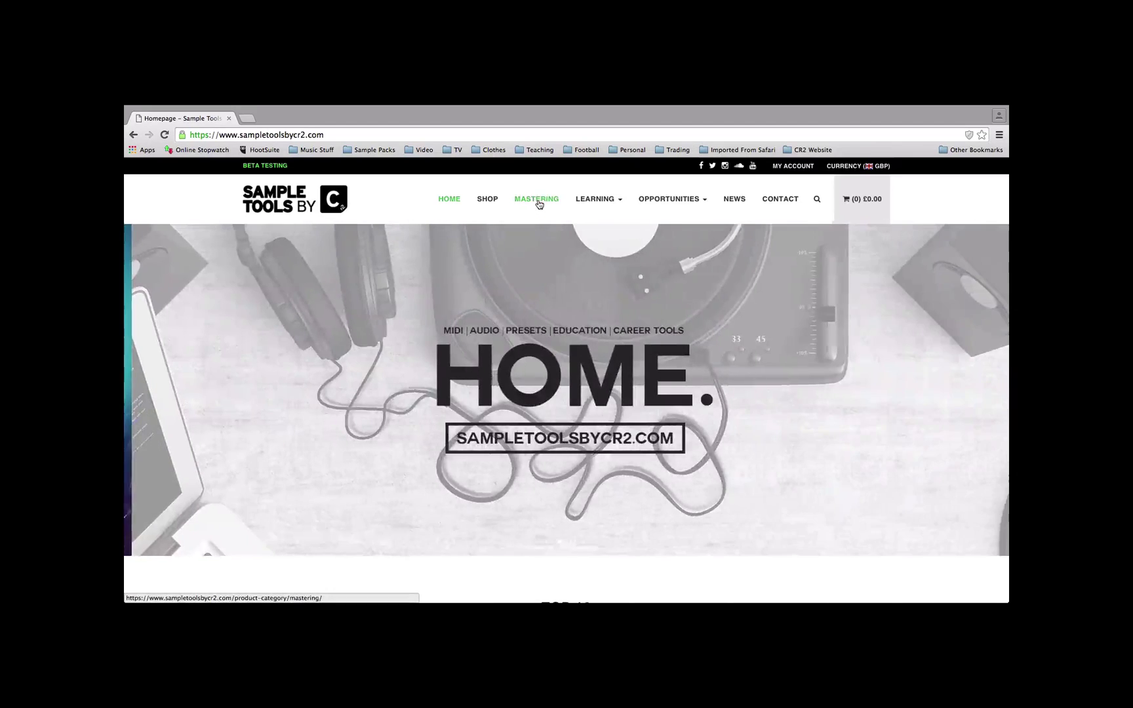
On the Sample Tools by Cr2 website in the browser, open the Mastering section and look through the listed studio services.
left_click(538, 201)
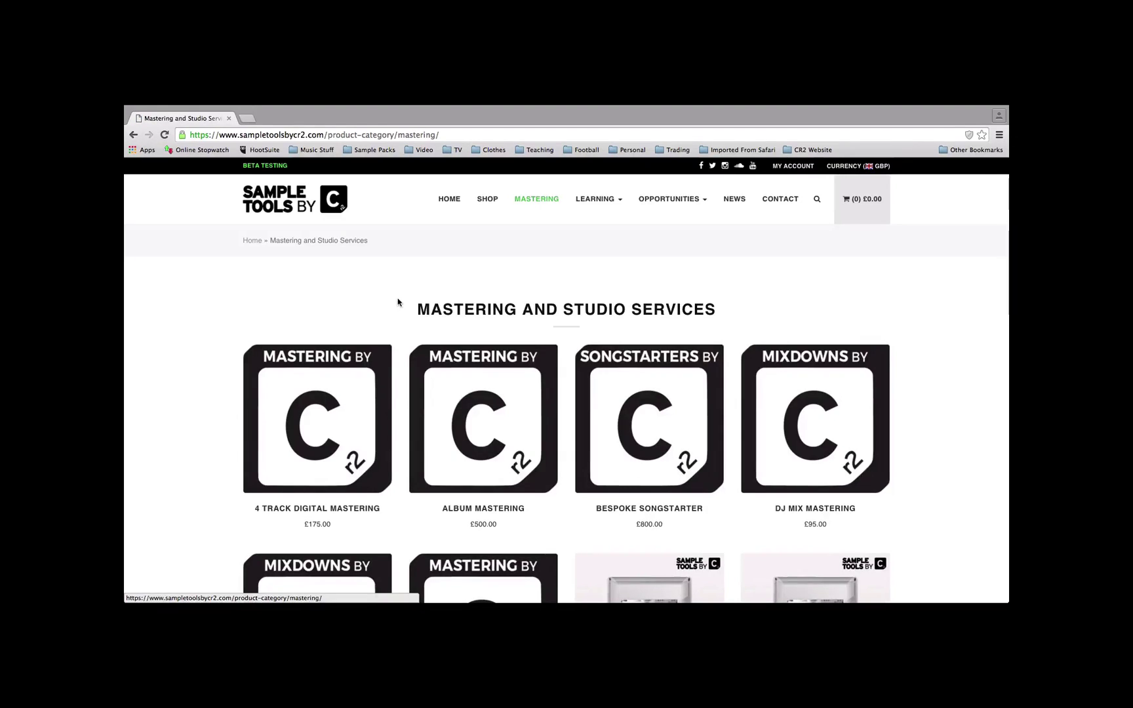
scroll(347, 300, "down", 5)
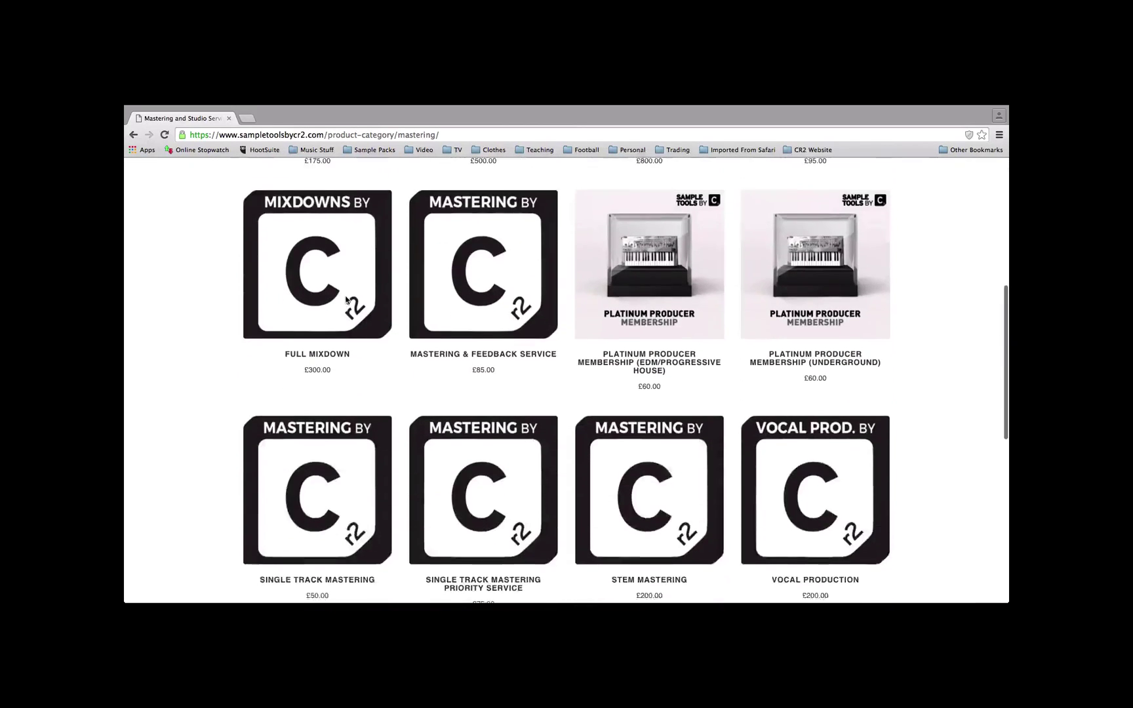